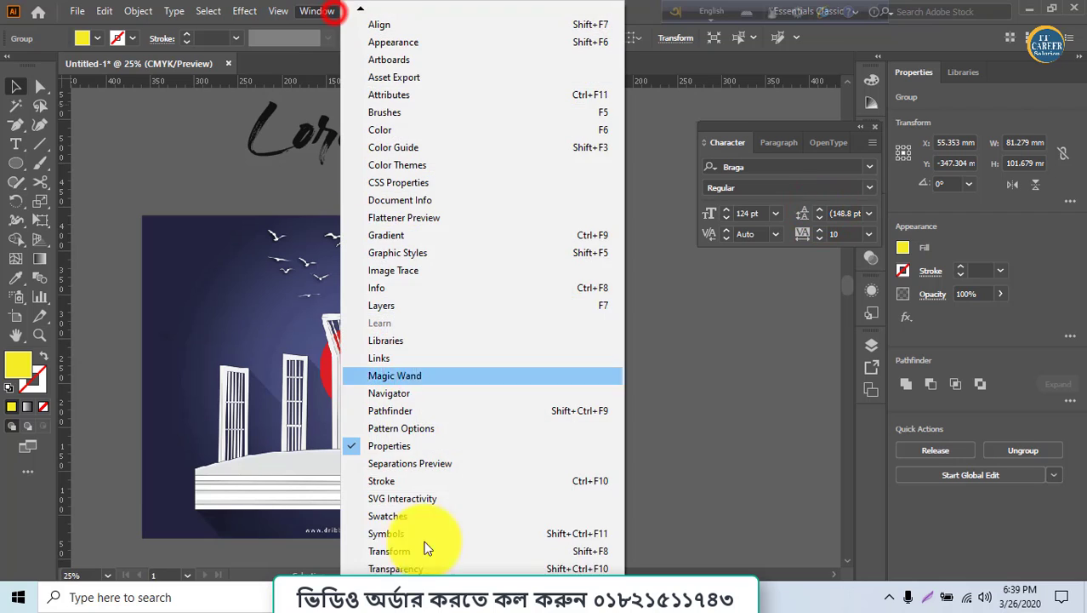
# Show the transparency settings, try an opacity mask on the yellow Bangla lettering group, and release the mask.
pyautogui.scroll(-2, 417, 538)
pyautogui.click(396, 535)
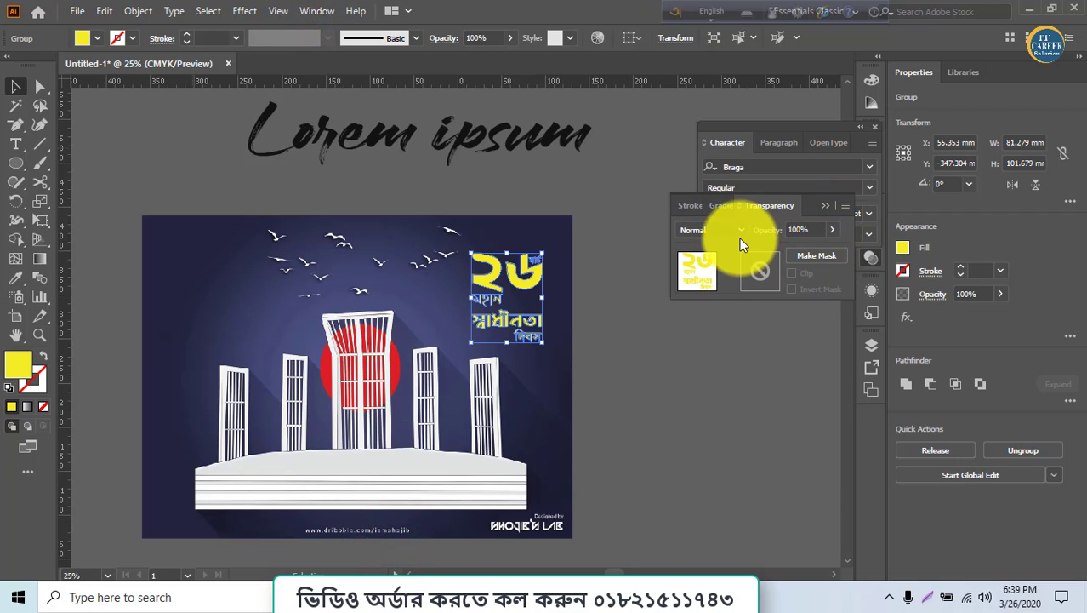
pyautogui.click(815, 252)
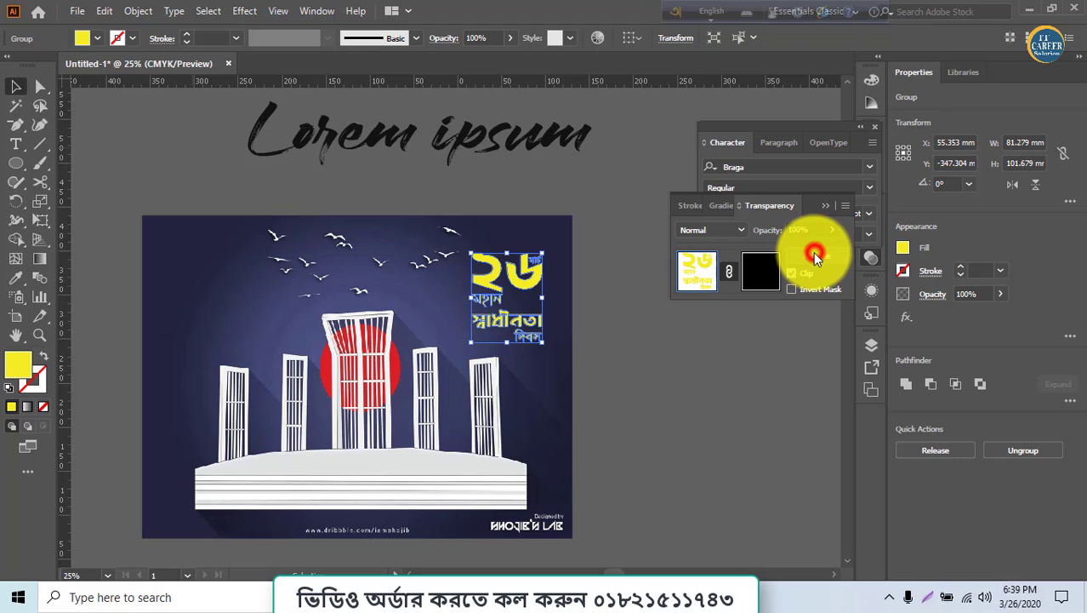
pyautogui.click(755, 274)
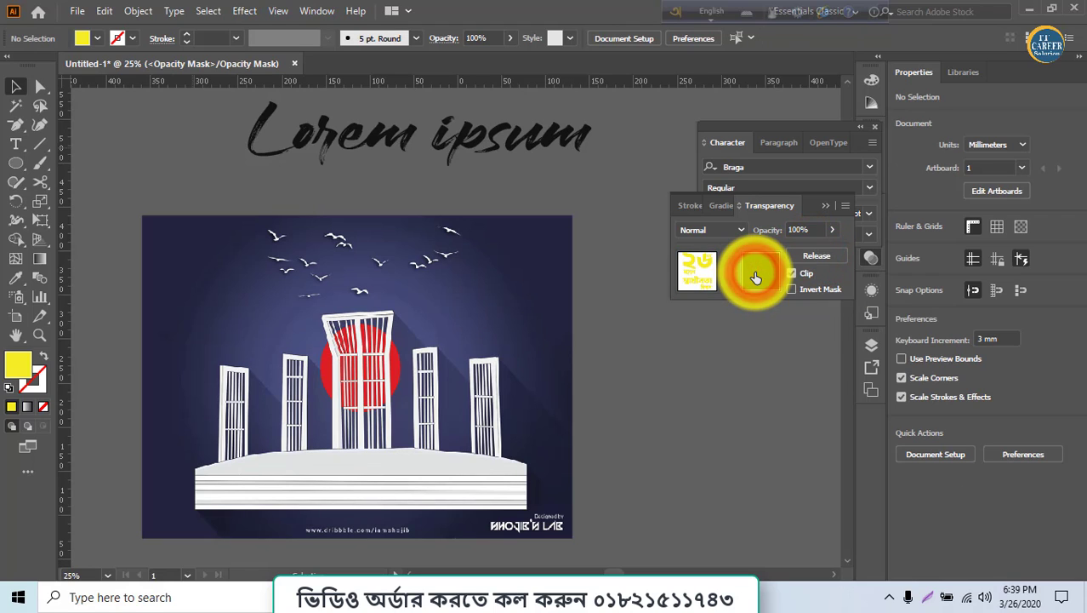
pyautogui.click(815, 255)
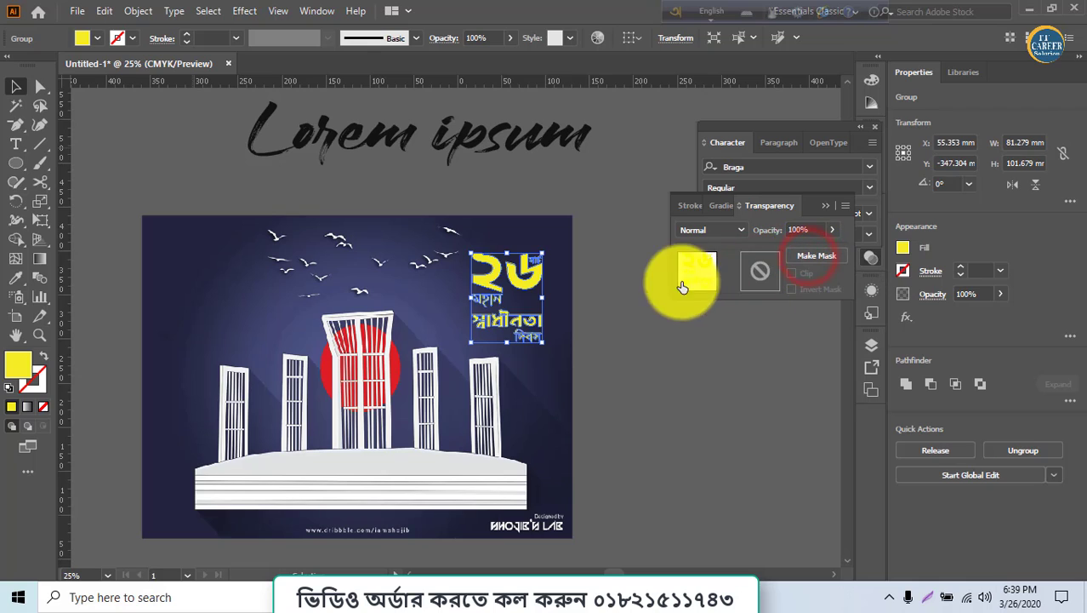
# Try the Multiply and Color Burn blending modes in turn on the yellow lettering group.
pyautogui.click(746, 235)
pyautogui.click(718, 278)
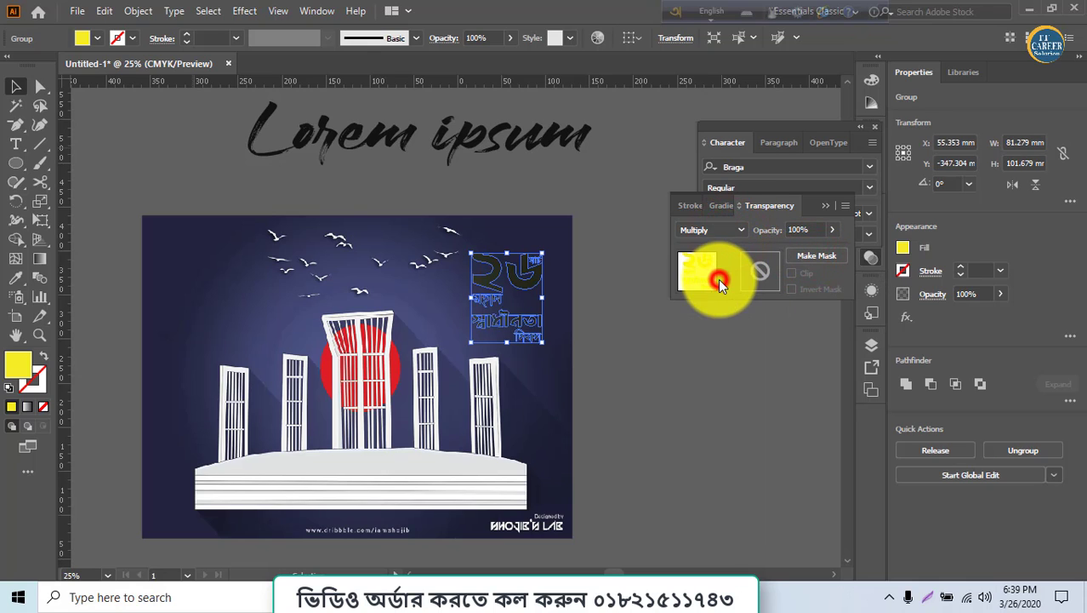
pyautogui.click(675, 384)
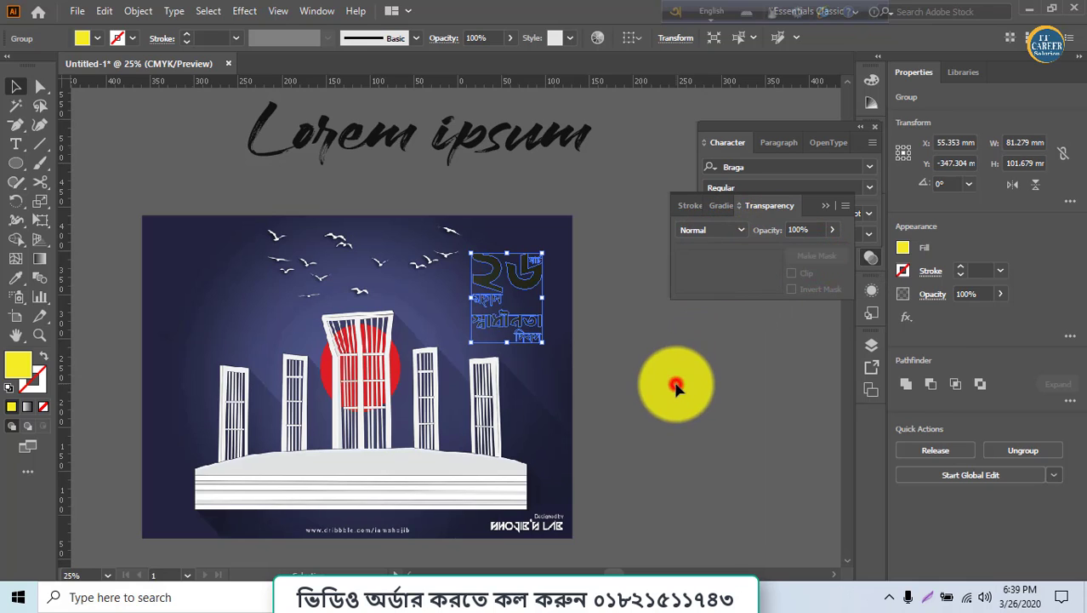
pyautogui.click(521, 283)
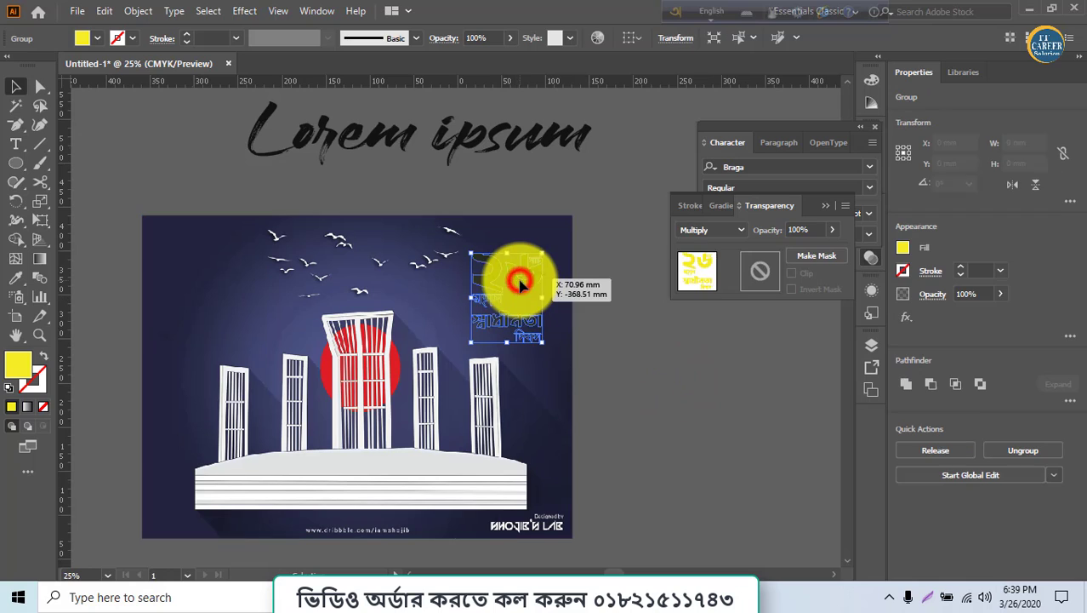
pyautogui.click(715, 230)
pyautogui.click(706, 305)
pyautogui.click(691, 426)
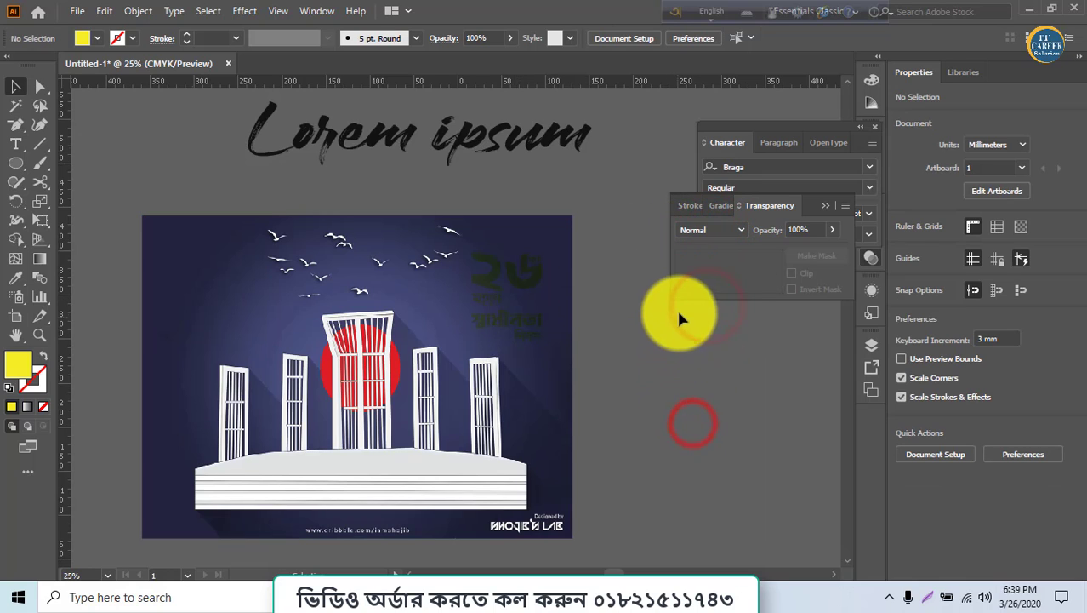
# Try the Screen and Overlay blending modes in turn on the yellow lettering group.
pyautogui.click(529, 272)
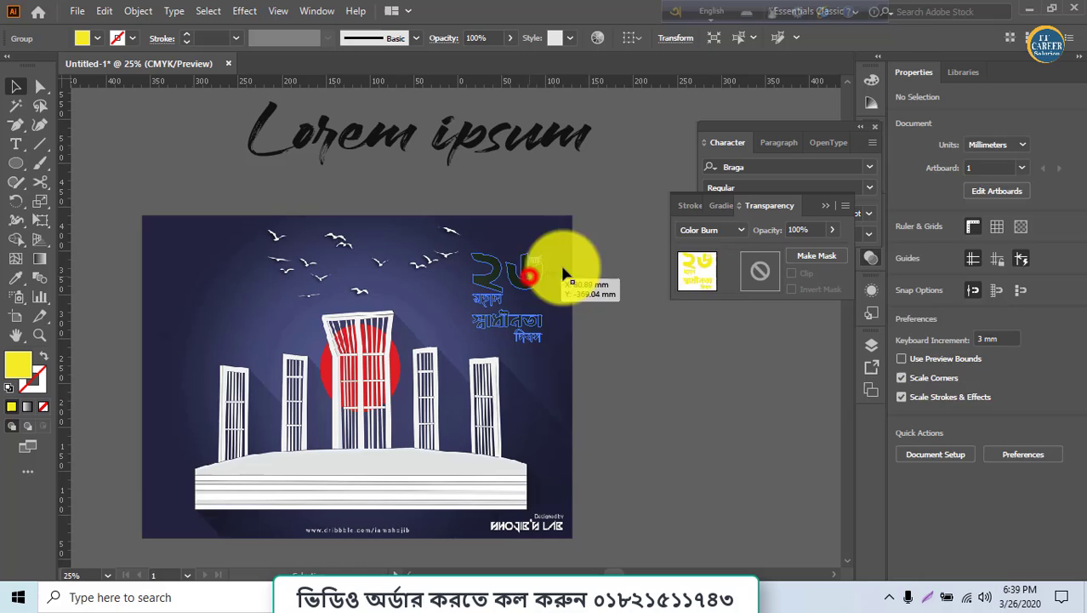
pyautogui.click(716, 230)
pyautogui.click(706, 337)
pyautogui.click(698, 353)
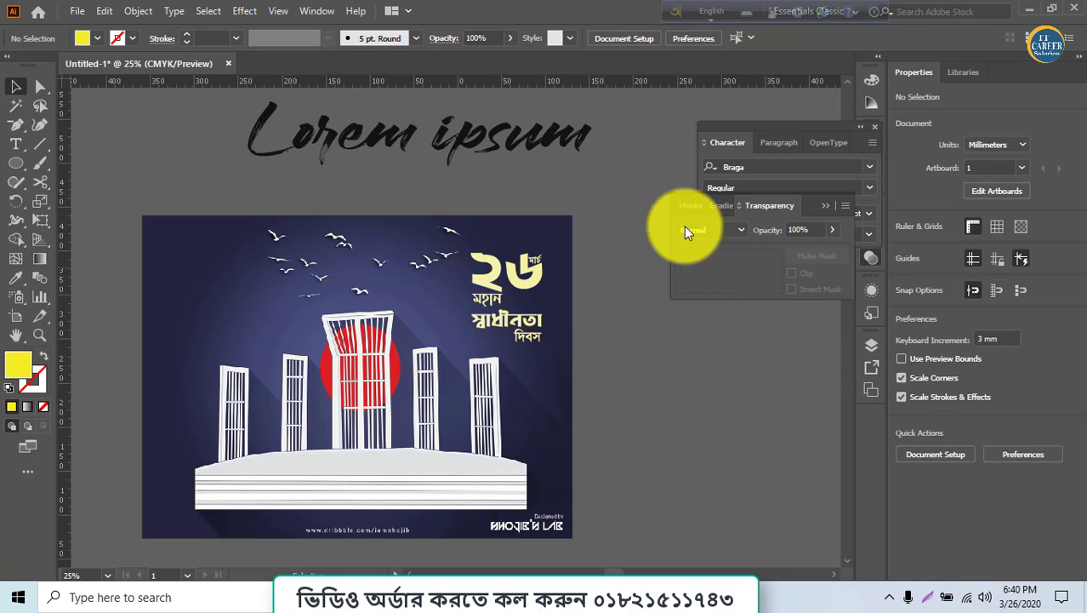
pyautogui.click(534, 277)
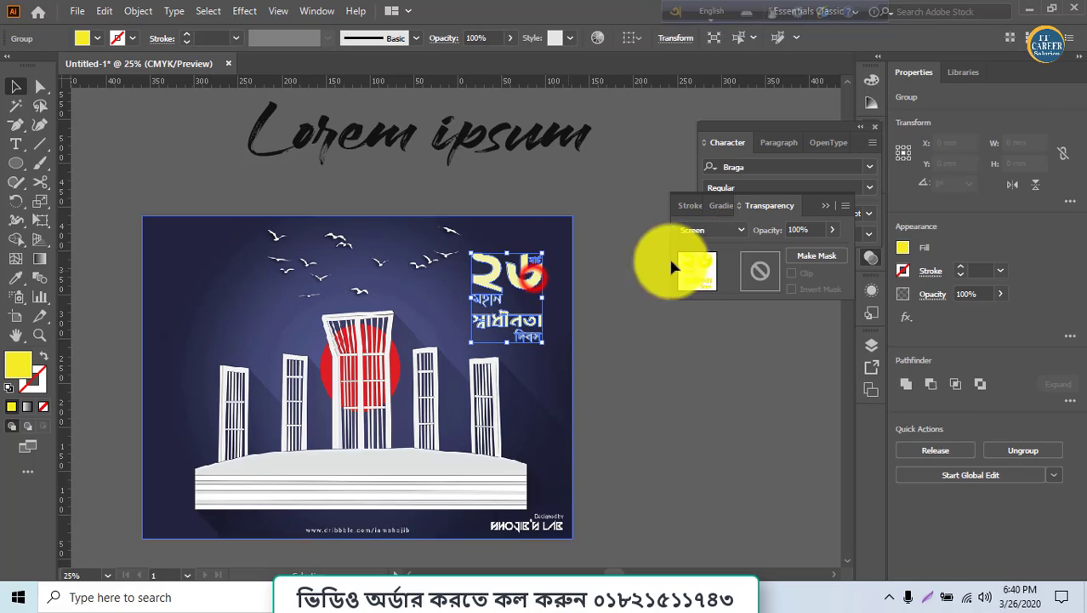
pyautogui.click(721, 230)
pyautogui.click(713, 383)
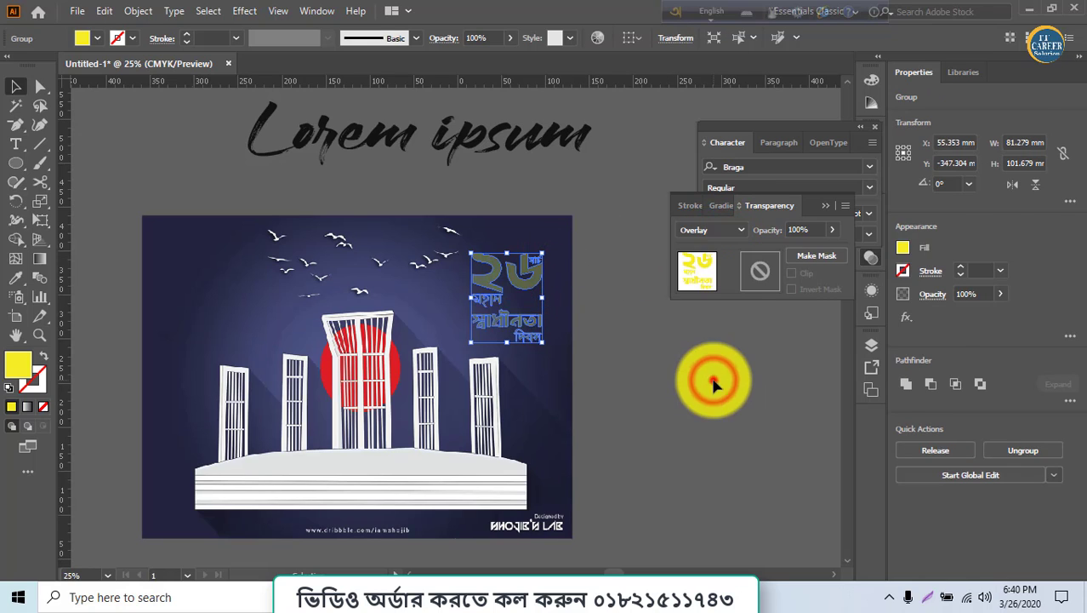
pyautogui.click(714, 376)
# Try the Difference and Soft Light blending modes in turn on the yellow lettering group.
pyautogui.moveTo(531, 352); pyautogui.dragTo(510, 315)
pyautogui.click(717, 230)
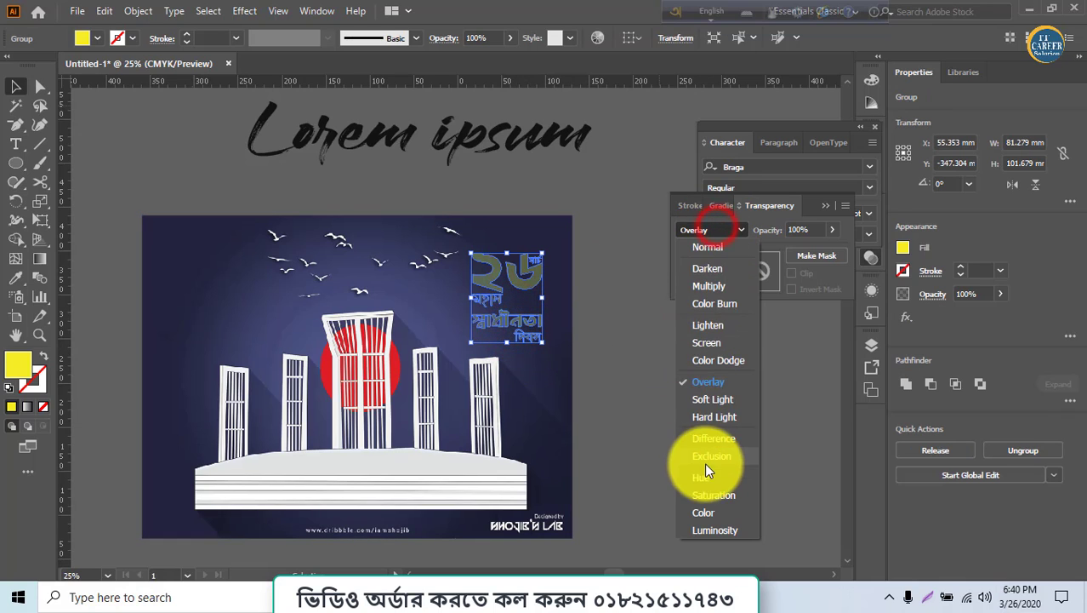
pyautogui.click(708, 443)
pyautogui.click(666, 440)
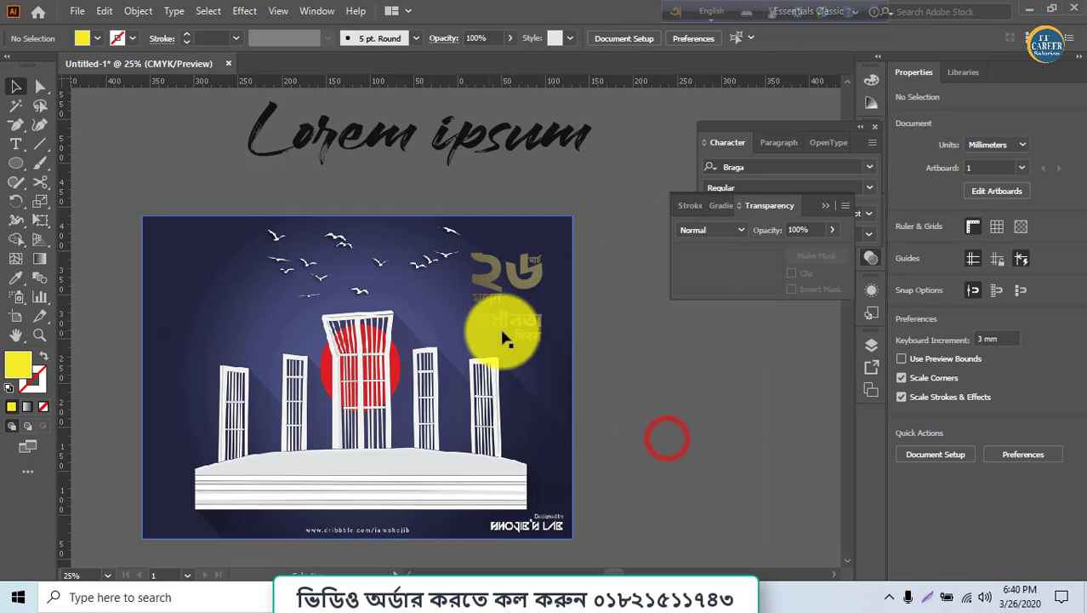
pyautogui.click(527, 272)
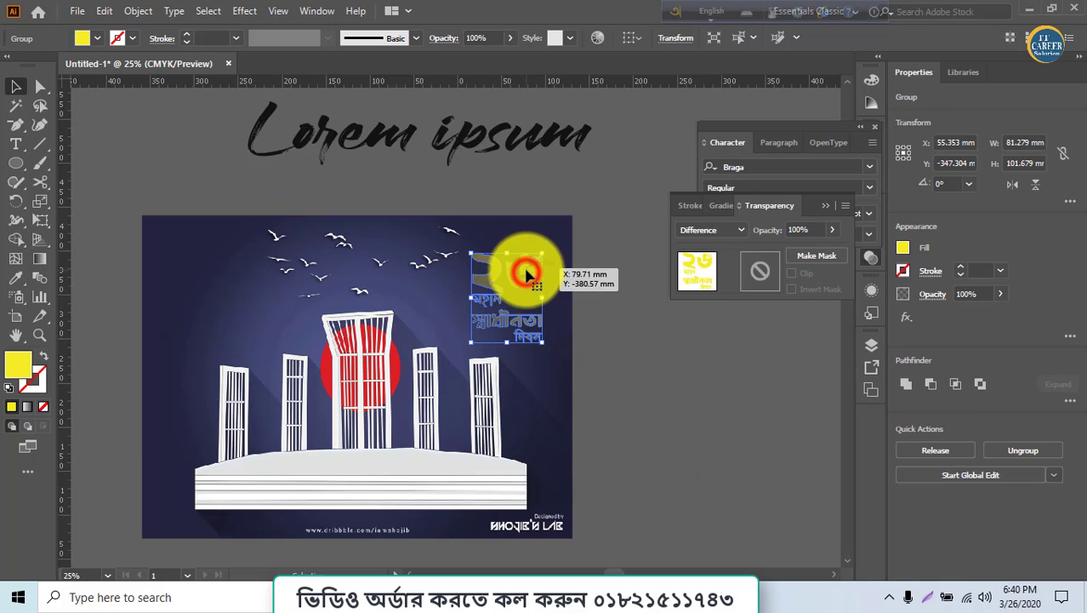
pyautogui.click(696, 232)
pyautogui.click(707, 398)
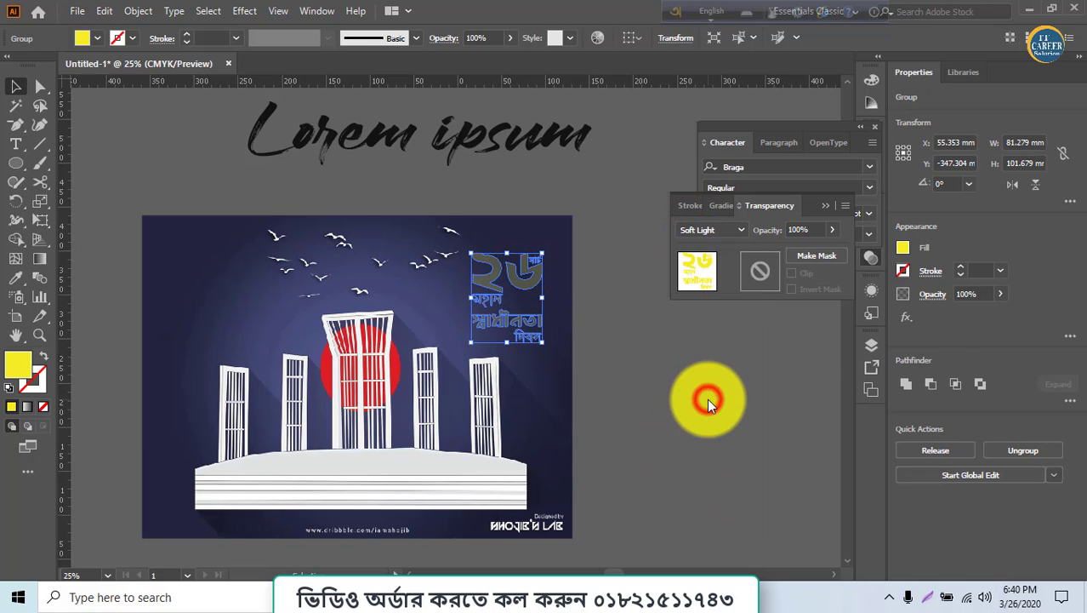
pyautogui.click(706, 396)
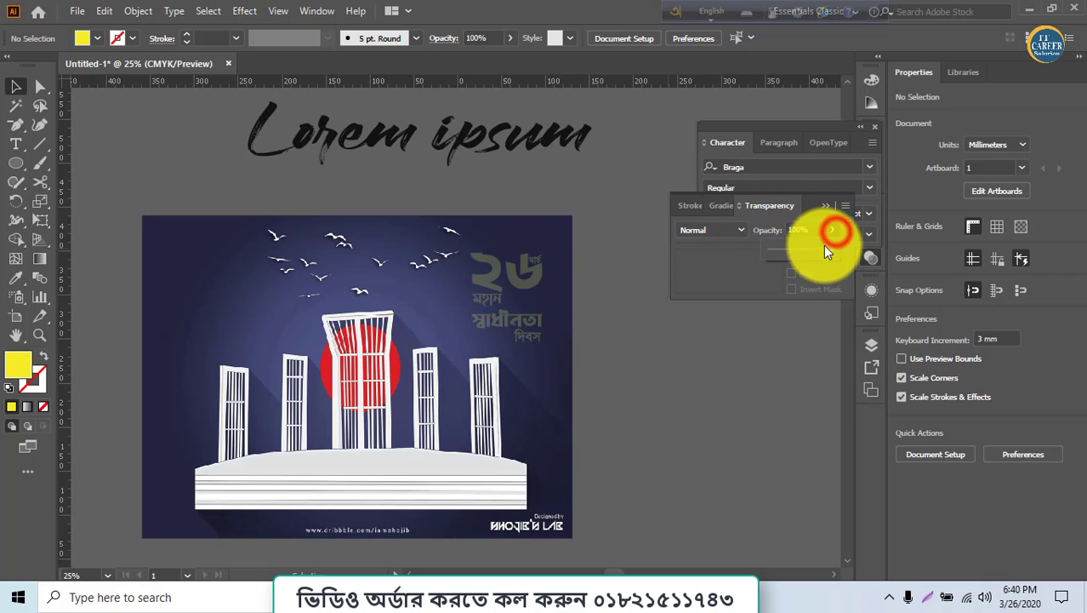
# Try reduced opacity on the lettering group, ending at 76%, and deselect it.
pyautogui.moveTo(826, 248); pyautogui.dragTo(801, 248)
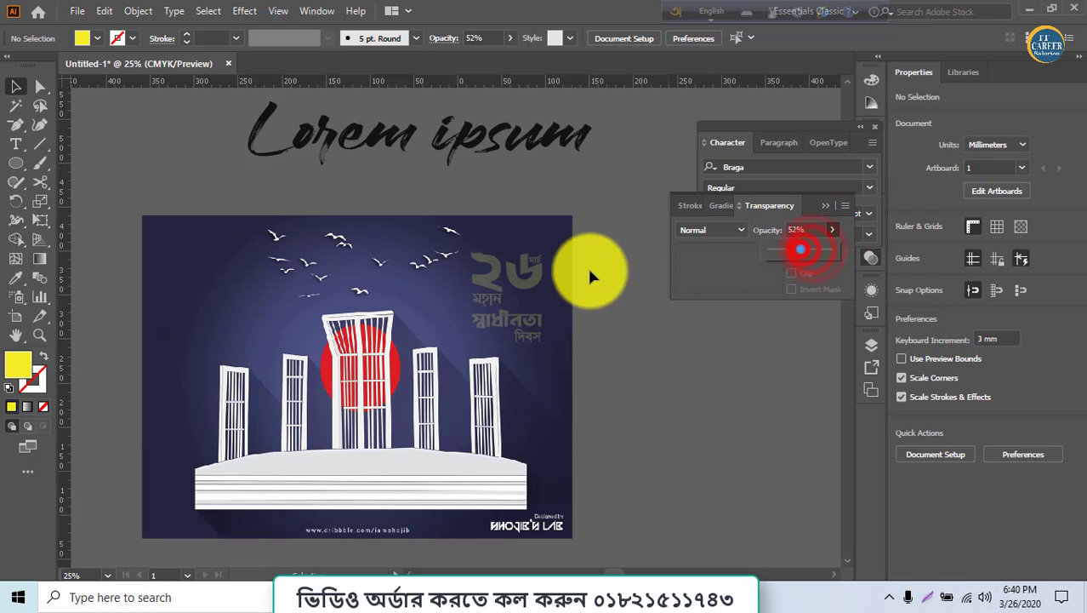
pyautogui.click(516, 274)
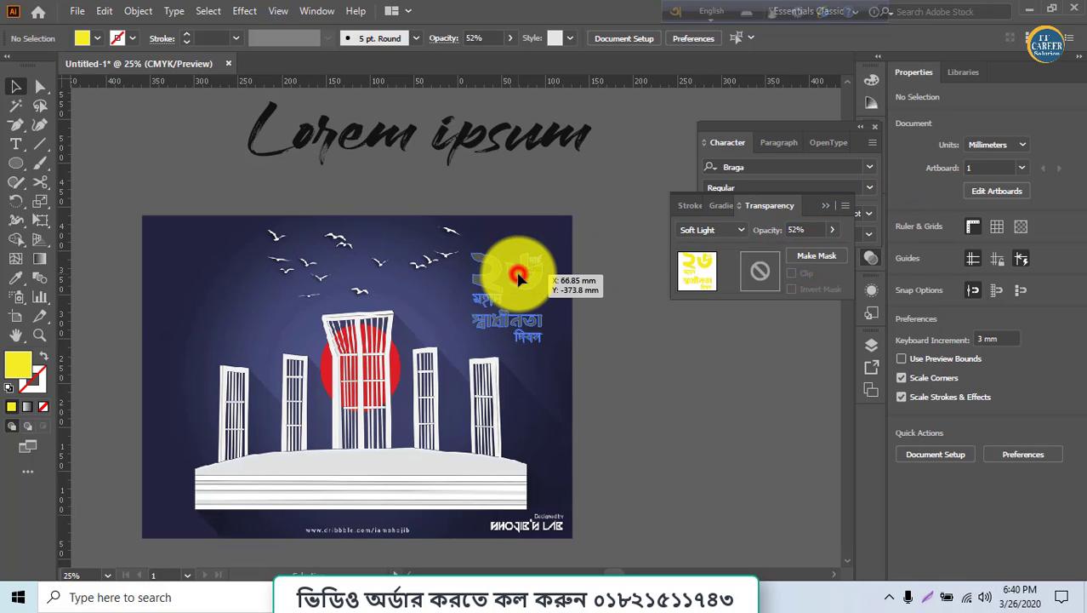
pyautogui.click(831, 232)
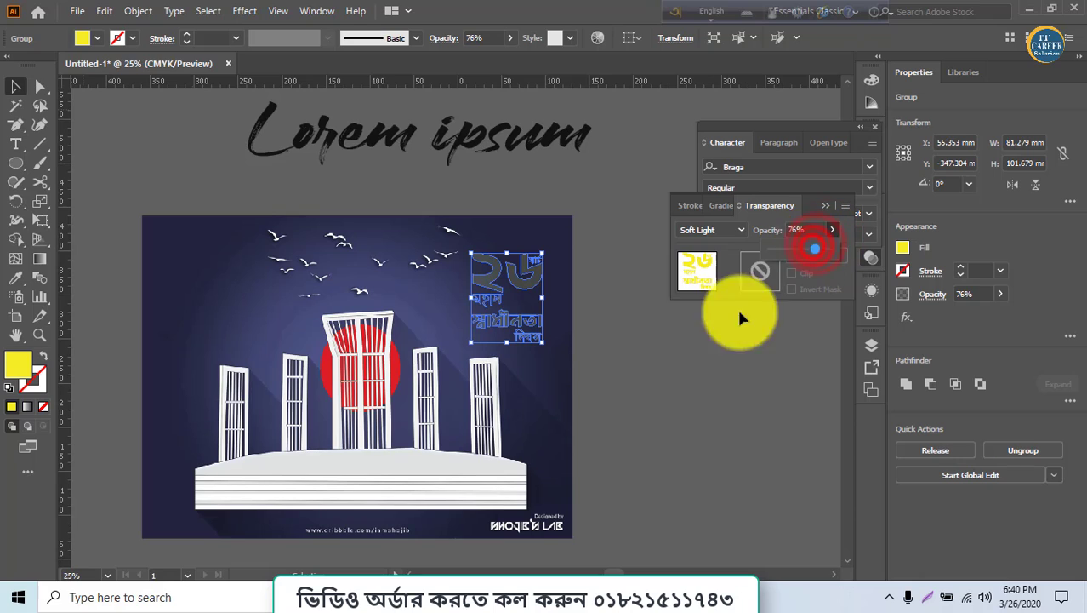
pyautogui.click(692, 340)
# Switch to the Illustrator course outline PDF in the browser to check the lesson list, and return to the artwork.
pyautogui.click(571, 376)
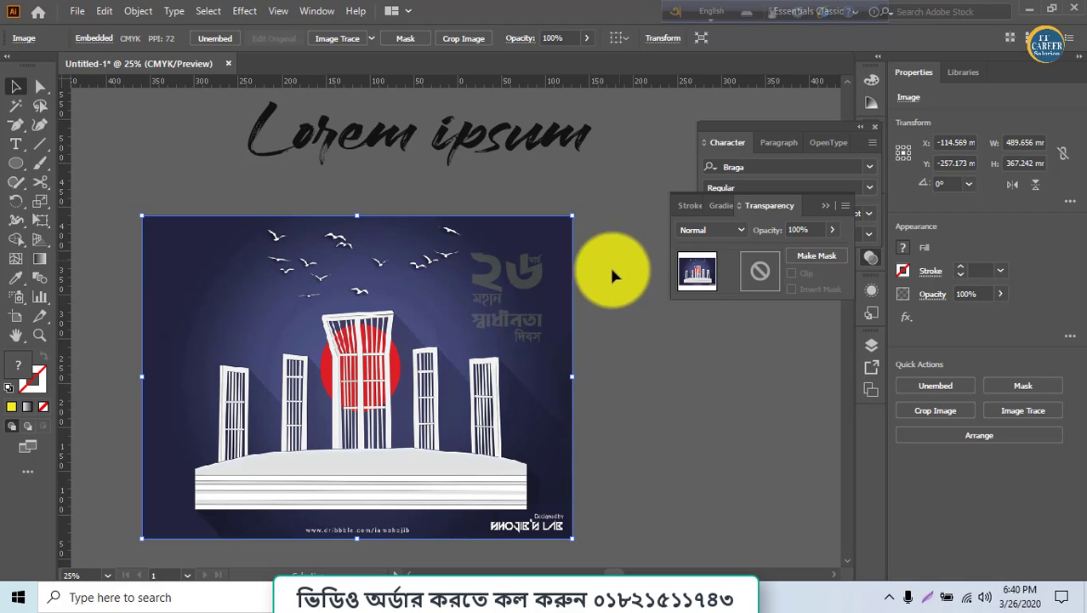
pyautogui.click(490, 594)
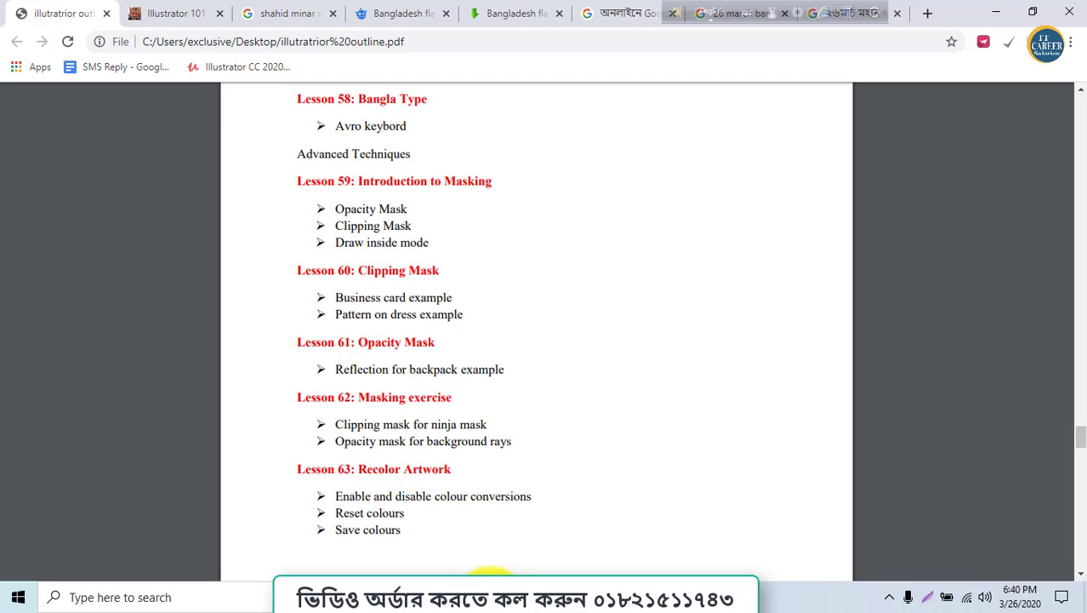
pyautogui.click(490, 595)
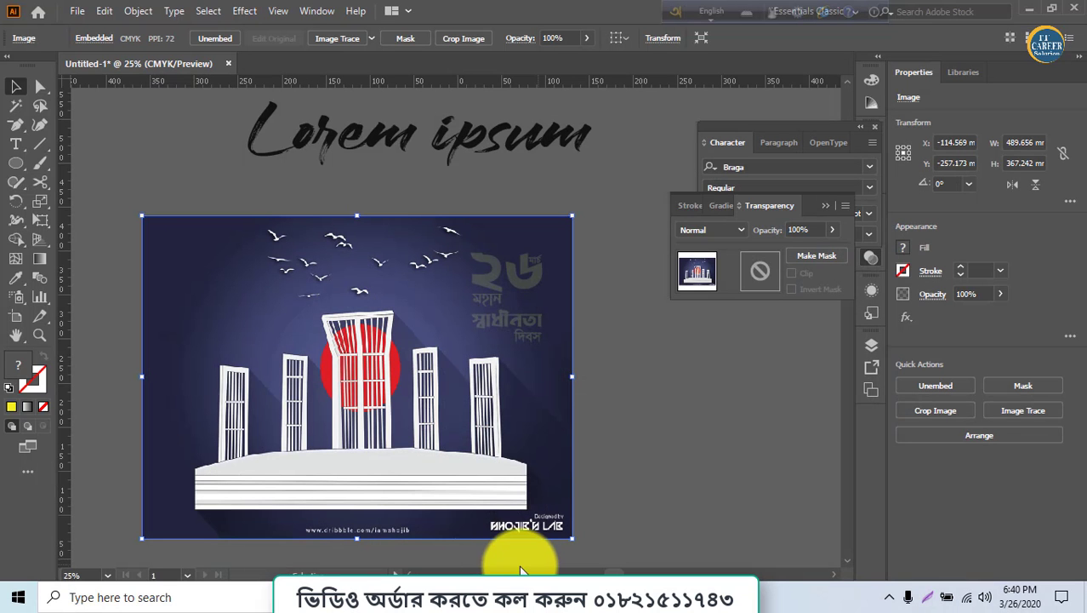
# Undo the blending mode and opacity changes made to the lettering group.
pyautogui.click(517, 324)
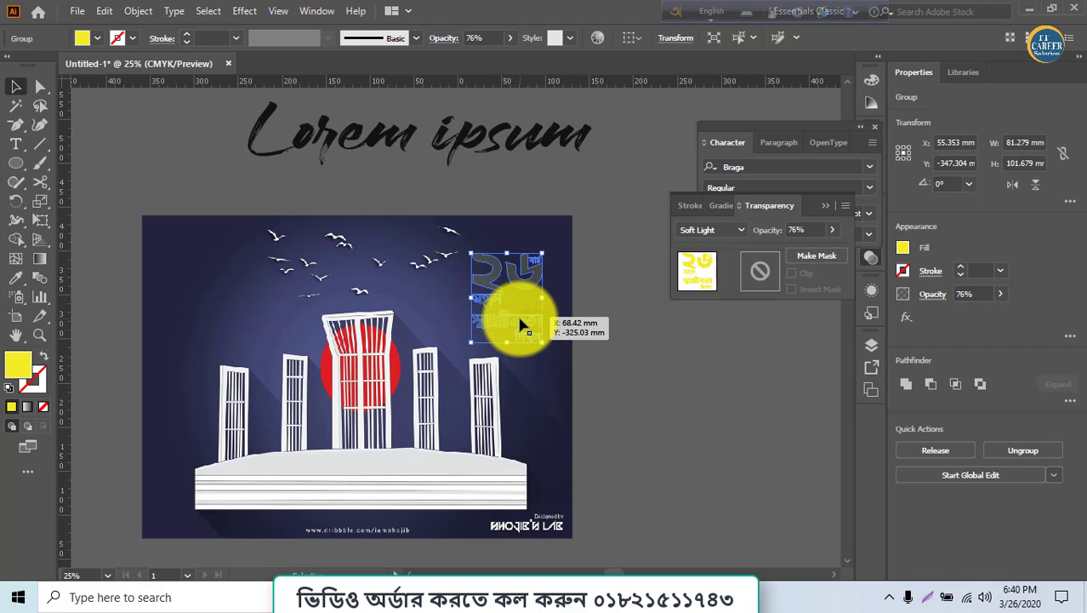
pyautogui.hotkey('ctrl', 'shift', 'a')
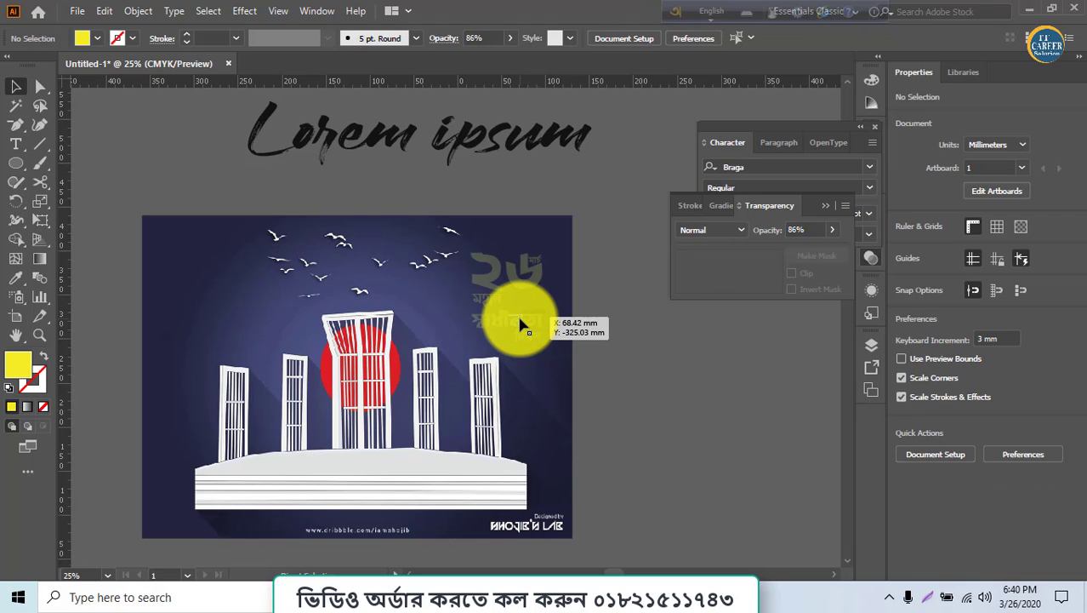
pyautogui.click(521, 323)
pyautogui.hotkey('ctrl', 'z')
pyautogui.hotkey('ctrl', 'z')
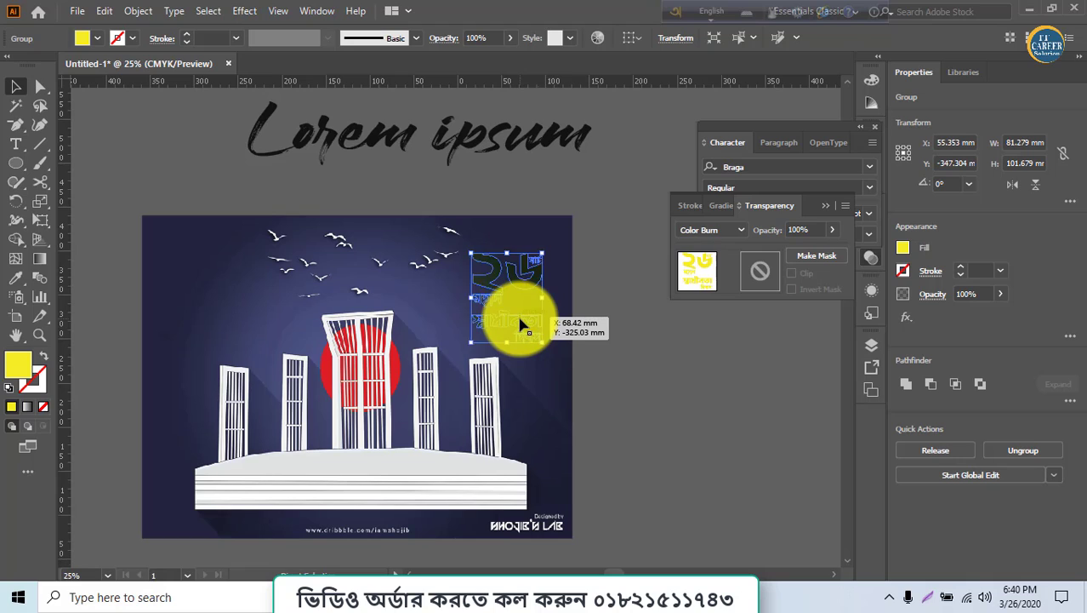
# Enlarge the yellow lettering group to about 566 by 709 mm and place it beside the monument illustration, on its right.
pyautogui.moveTo(521, 324); pyautogui.dragTo(819, 507)
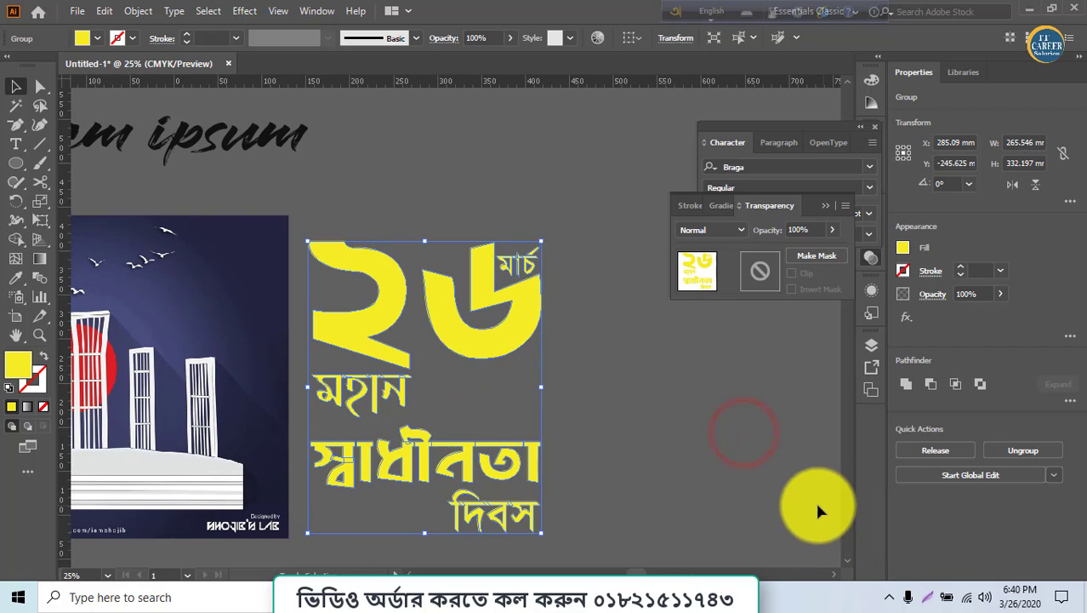
pyautogui.moveTo(547, 536); pyautogui.dragTo(627, 511)
pyautogui.hotkey('ctrl', '-')
pyautogui.hotkey('ctrl', '-')
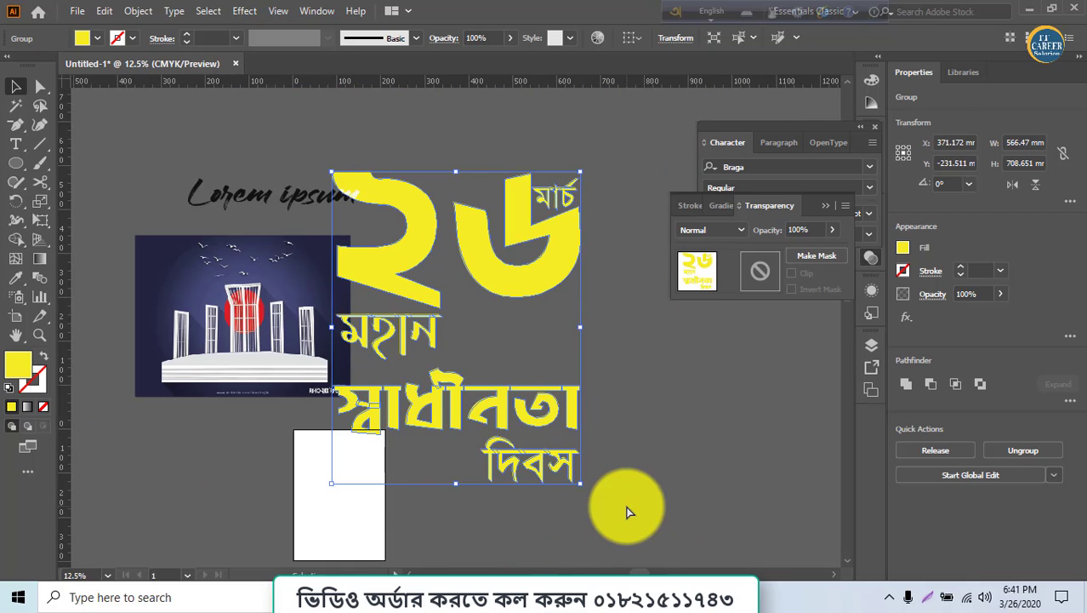
pyautogui.moveTo(536, 271); pyautogui.dragTo(584, 269)
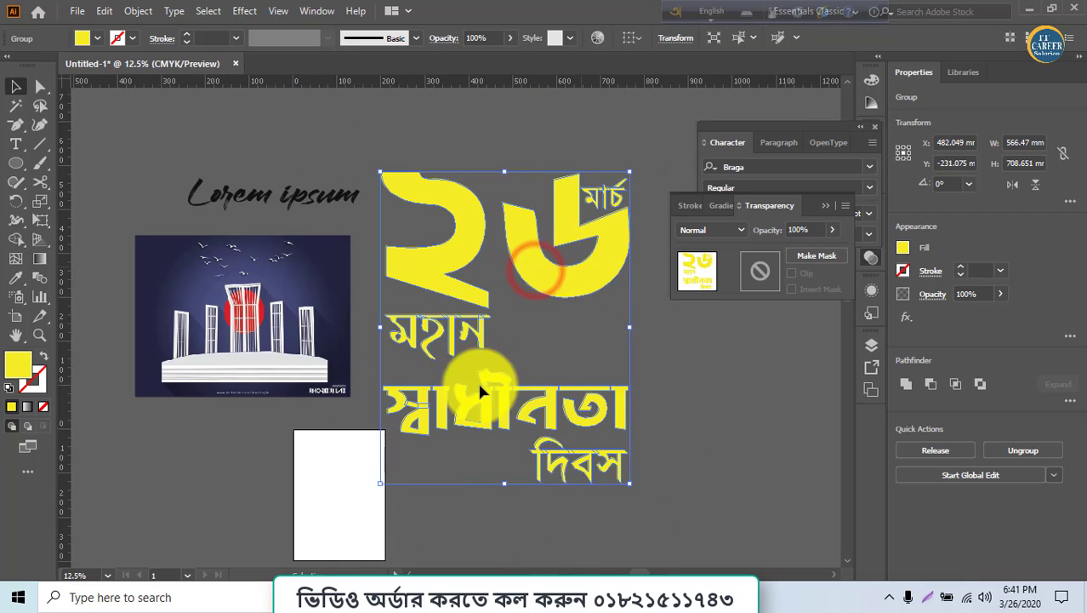
# Draw an open curved path with the Pen tool across the lower lettering, arching down beyond its right edge.
pyautogui.click(15, 124)
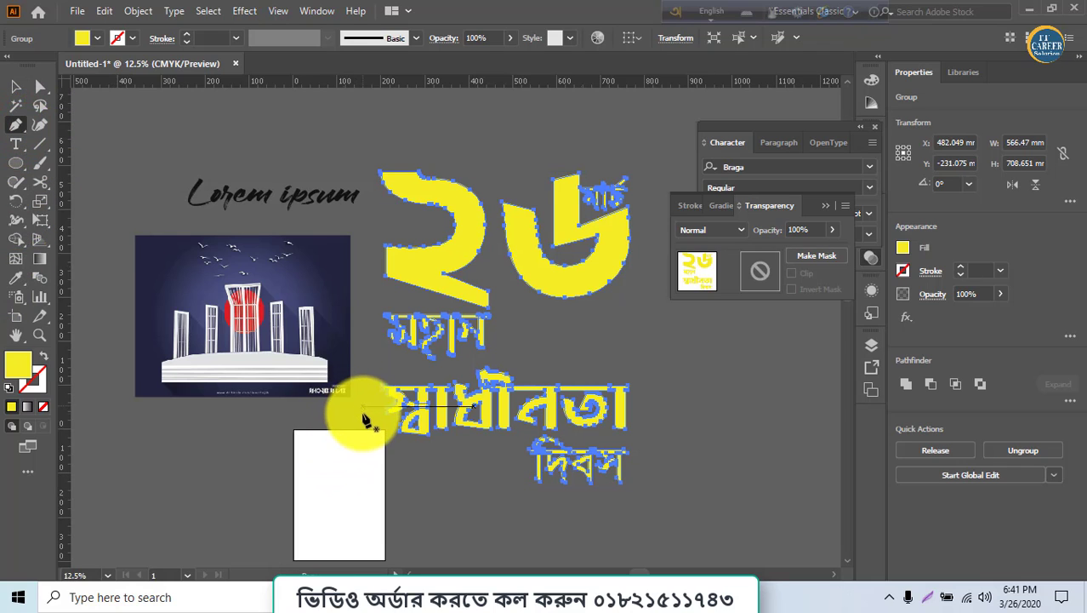
pyautogui.click(361, 417)
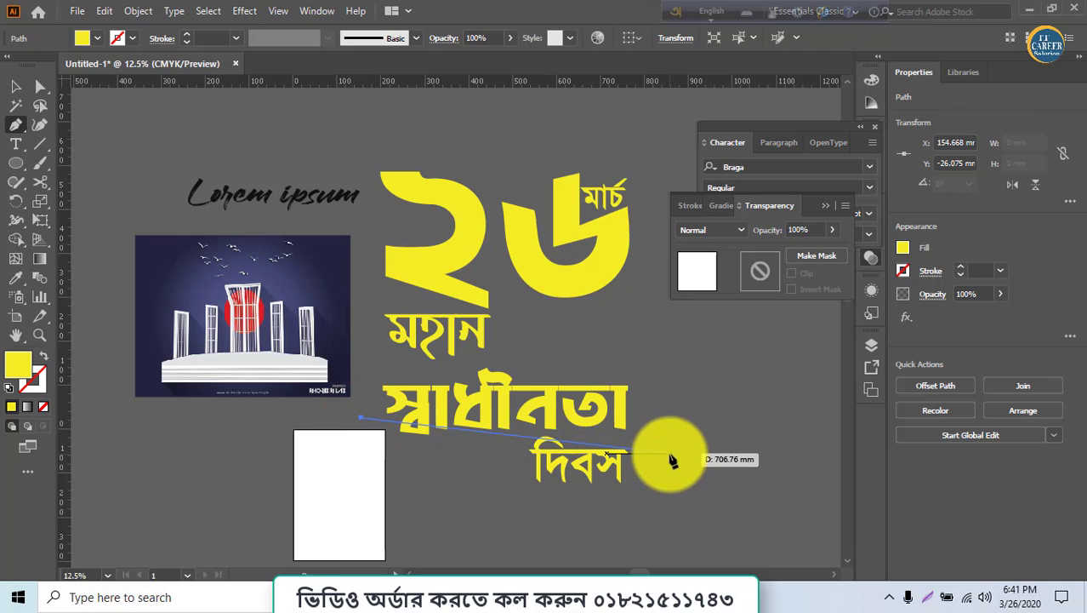
pyautogui.moveTo(670, 452); pyautogui.dragTo(748, 536)
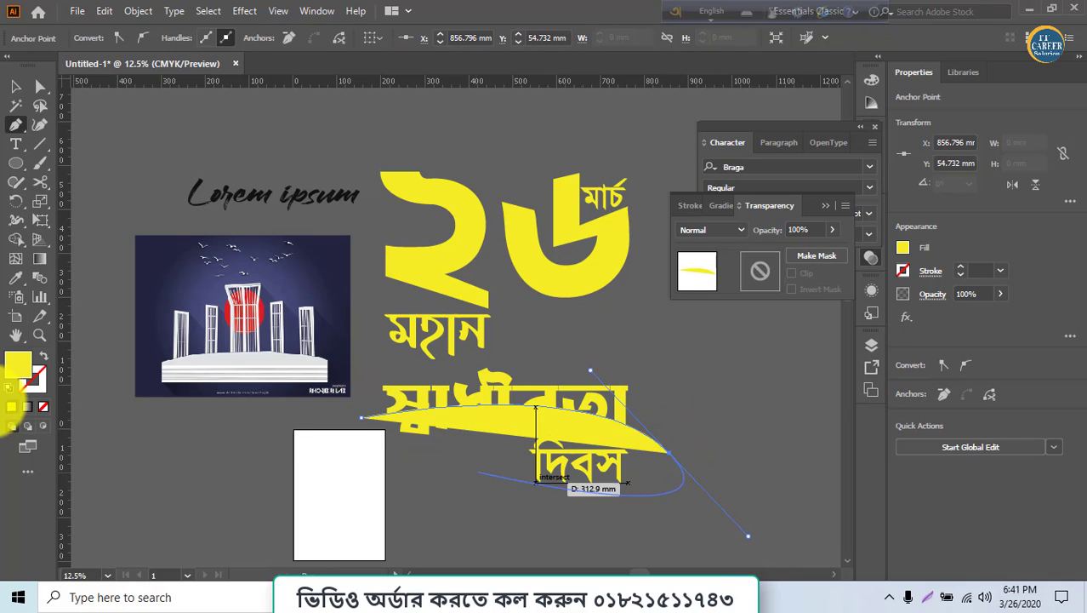
# Remove the curved path's fill and stroke, and select the path together with the lettering group.
pyautogui.click(42, 356)
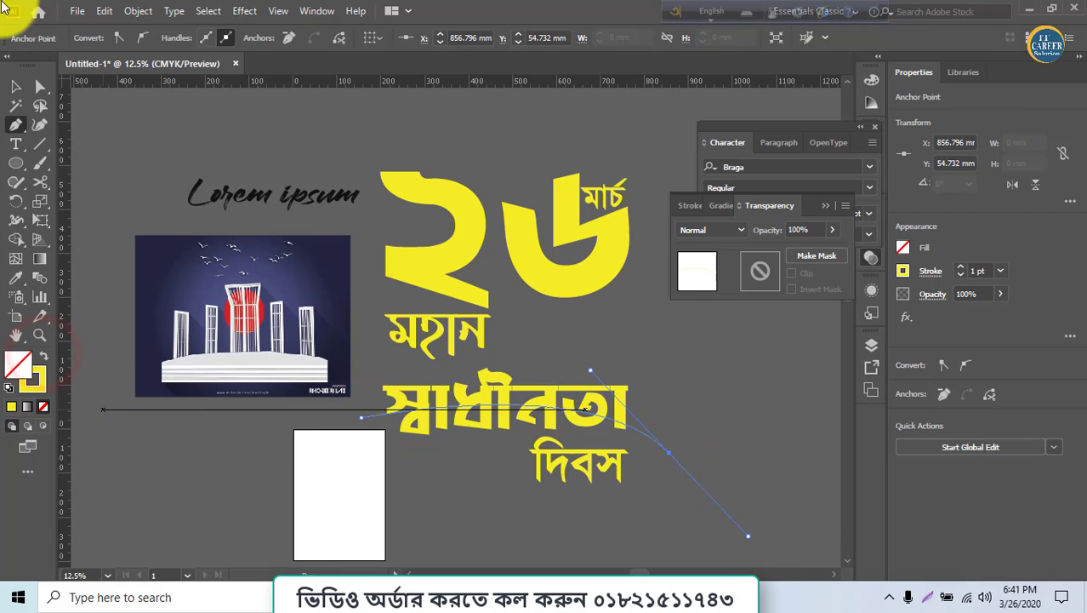
pyautogui.click(15, 86)
pyautogui.click(43, 406)
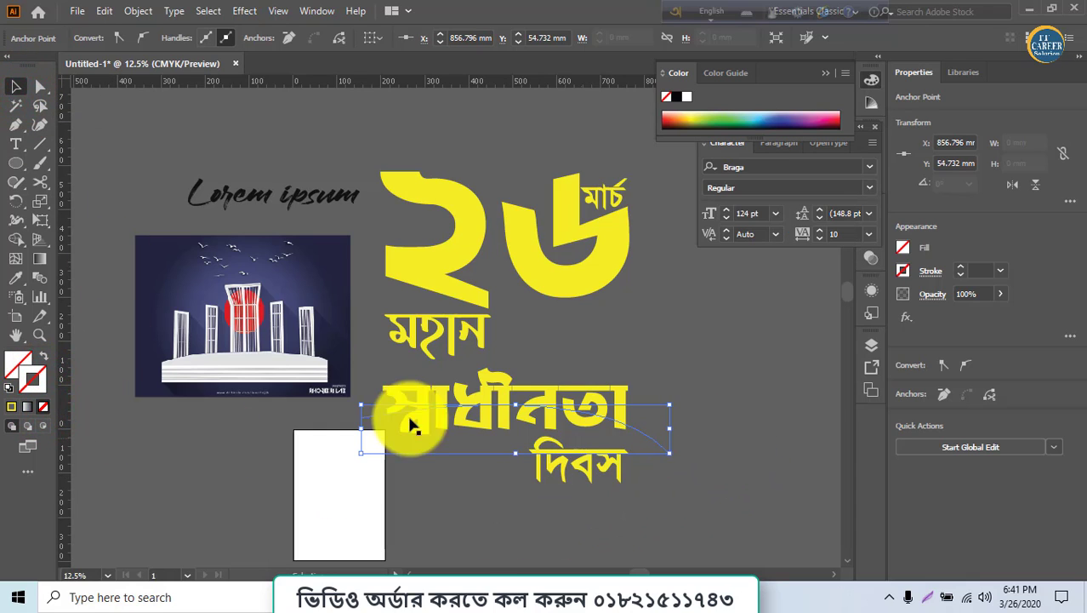
pyautogui.moveTo(581, 416); pyautogui.dragTo(618, 423)
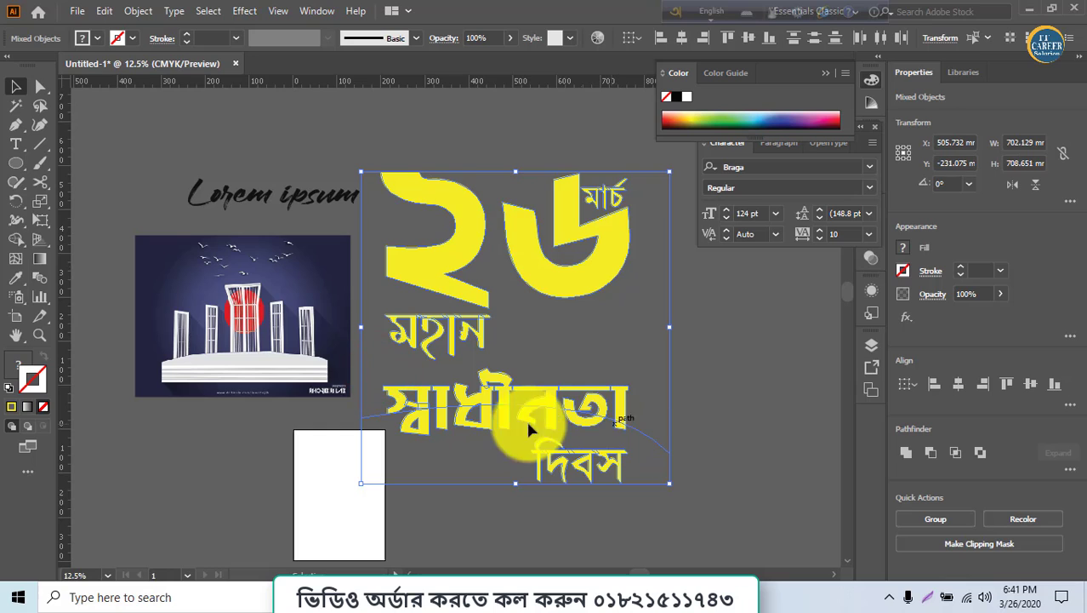
# Split off the parts of the word স্বাধীনতা below the curve as separate unfilled shapes with the Shape Builder tool.
pyautogui.click(15, 238)
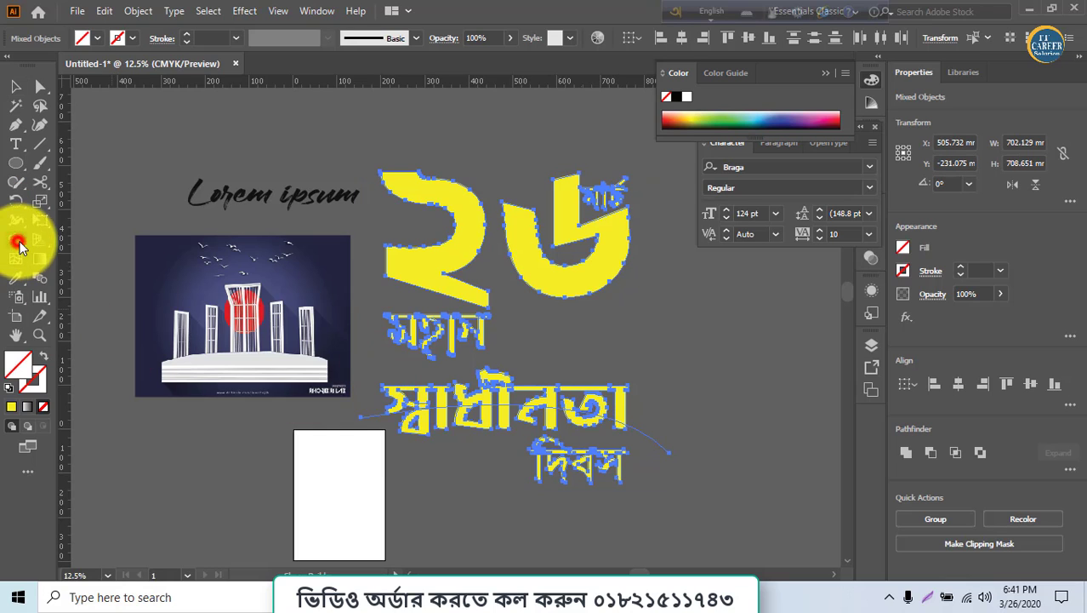
pyautogui.click(444, 419)
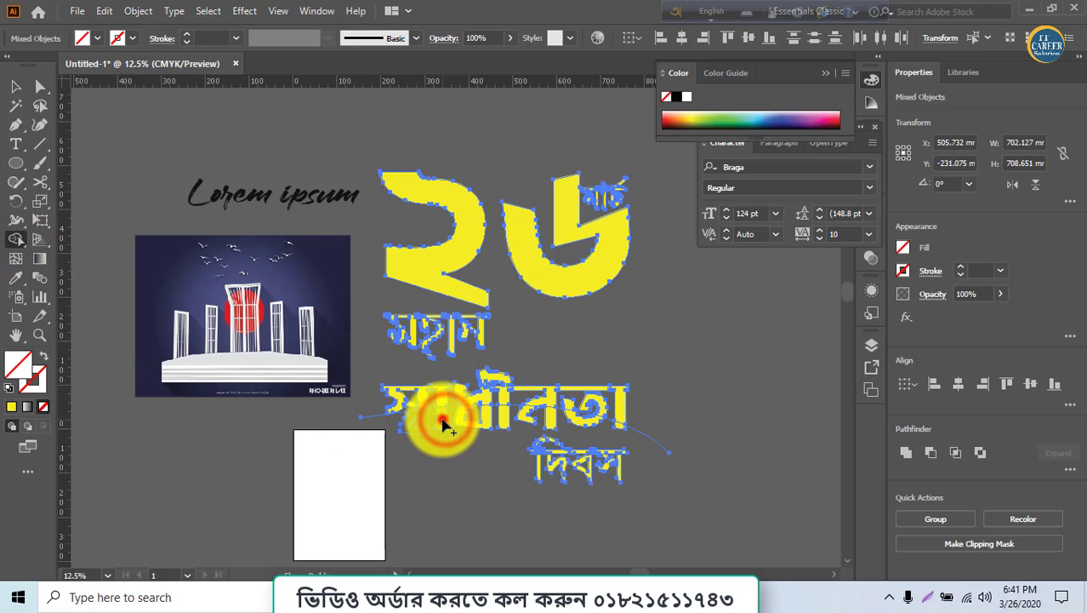
pyautogui.click(442, 419)
pyautogui.click(501, 417)
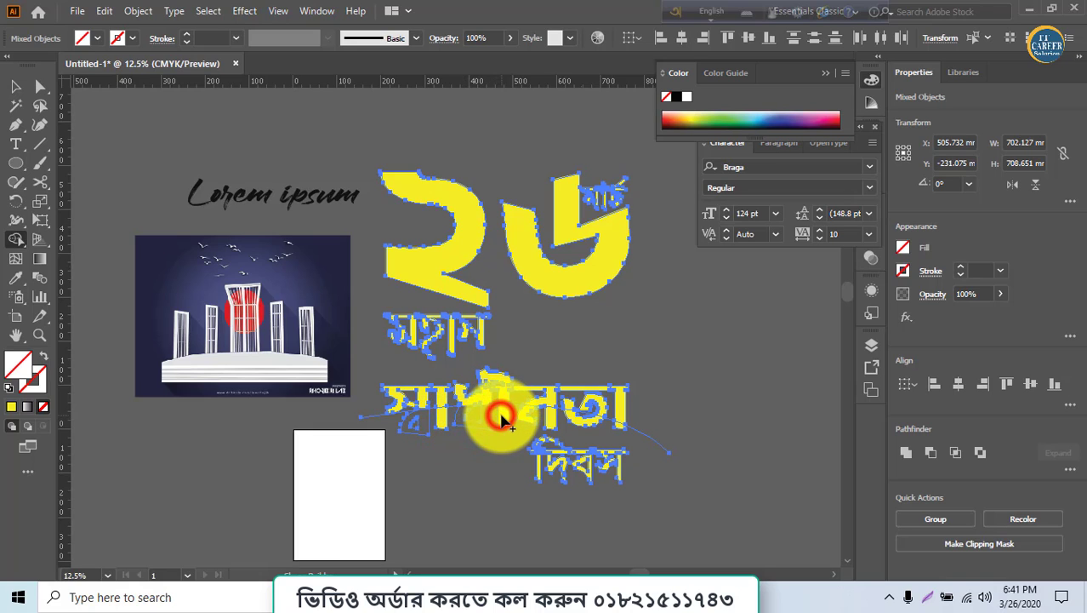
pyautogui.click(504, 416)
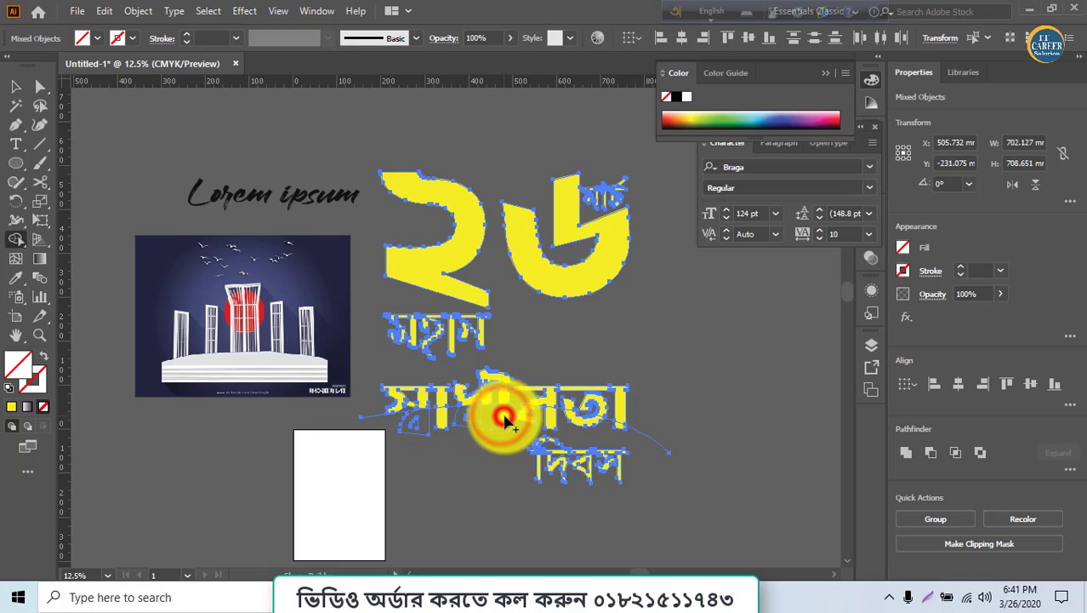
pyautogui.click(574, 416)
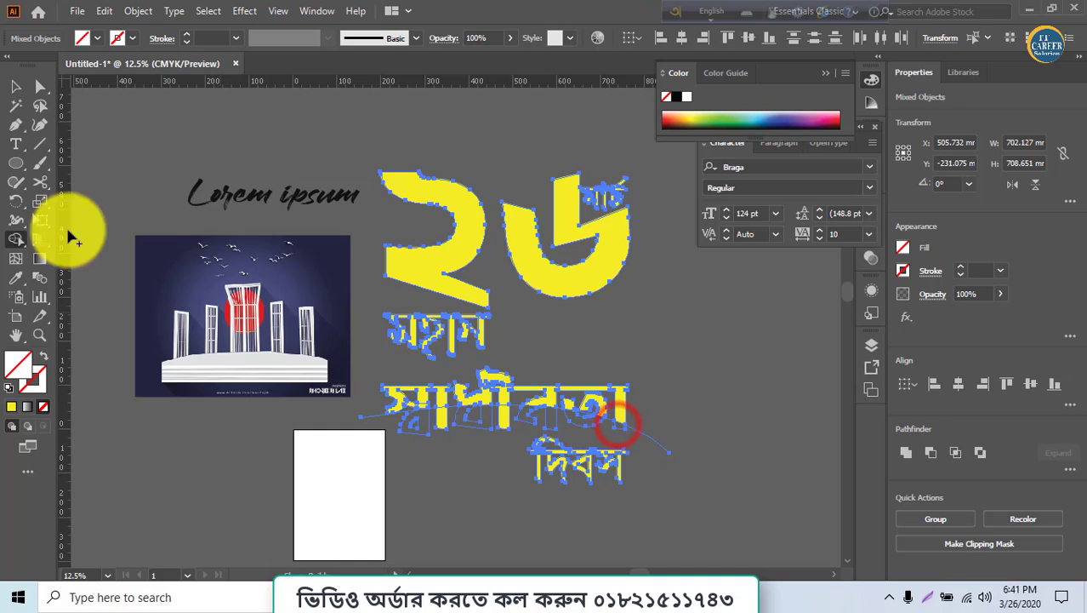
# Delete the leftover curve segments extending beyond both sides of the word স্বাধীনতা.
pyautogui.click(16, 86)
pyautogui.click(196, 556)
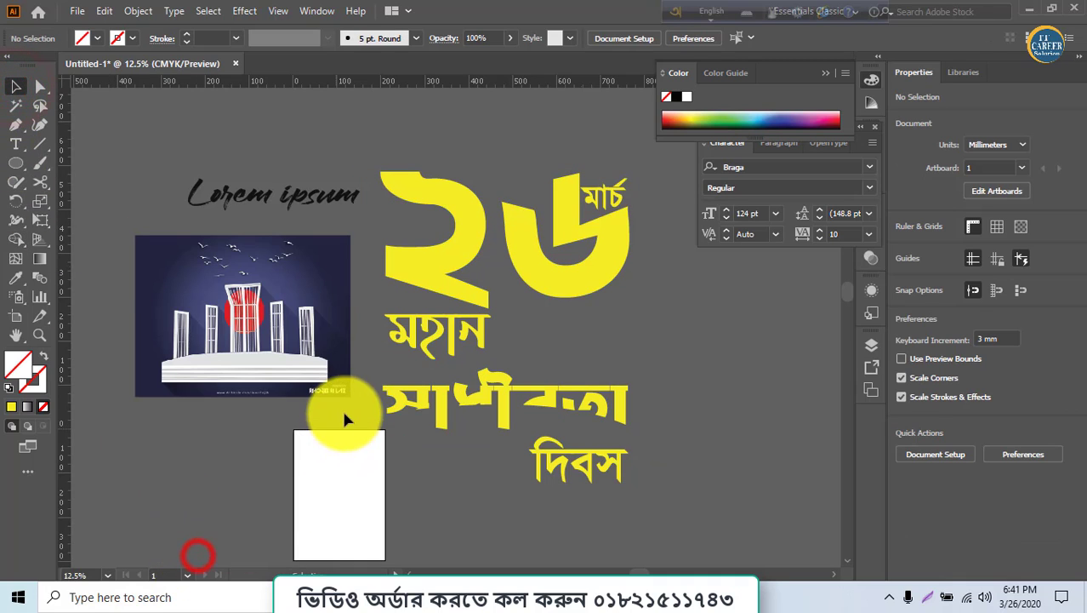
pyautogui.click(367, 420)
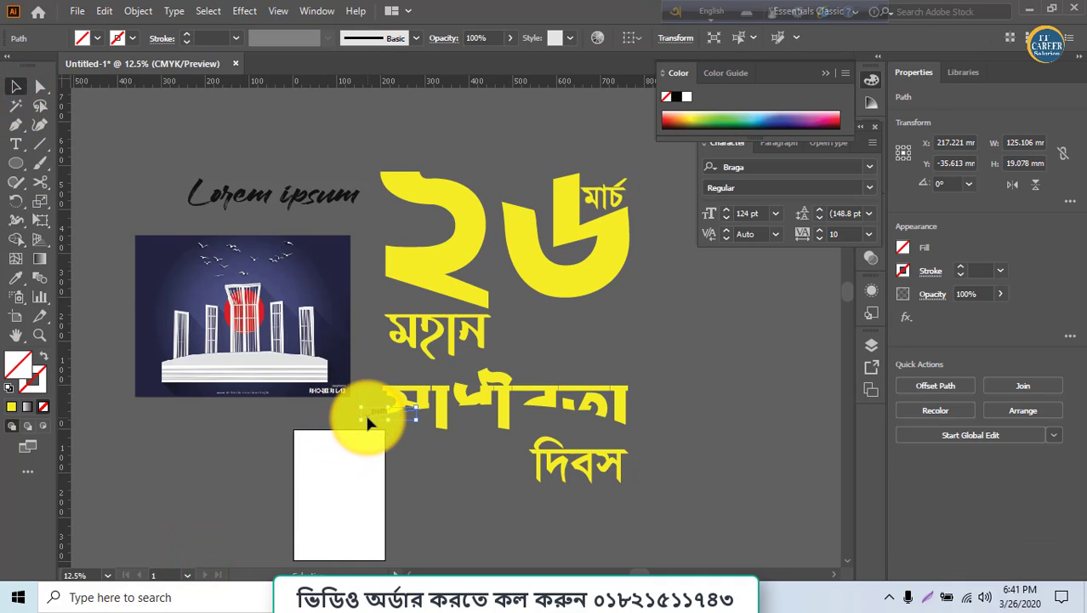
pyautogui.press('Delete')
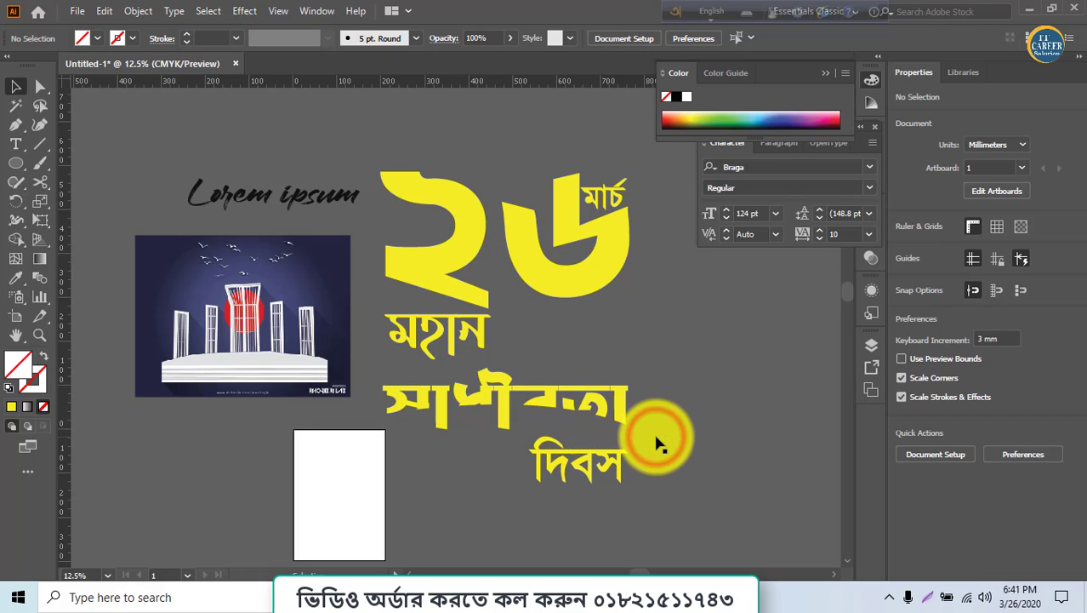
pyautogui.click(582, 427)
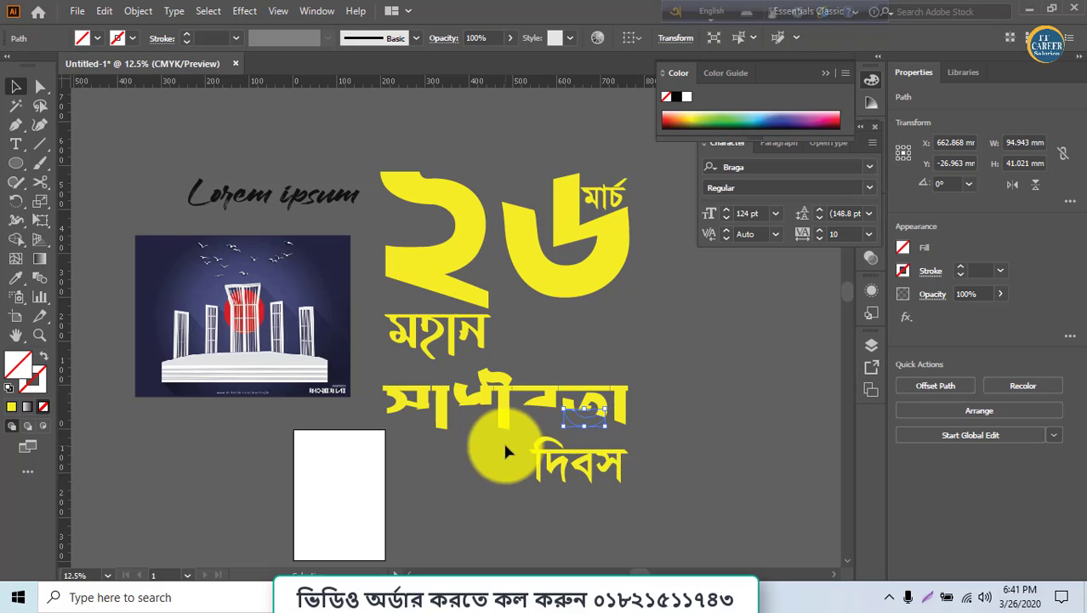
pyautogui.moveTo(658, 466); pyautogui.dragTo(688, 407)
pyautogui.press('Delete')
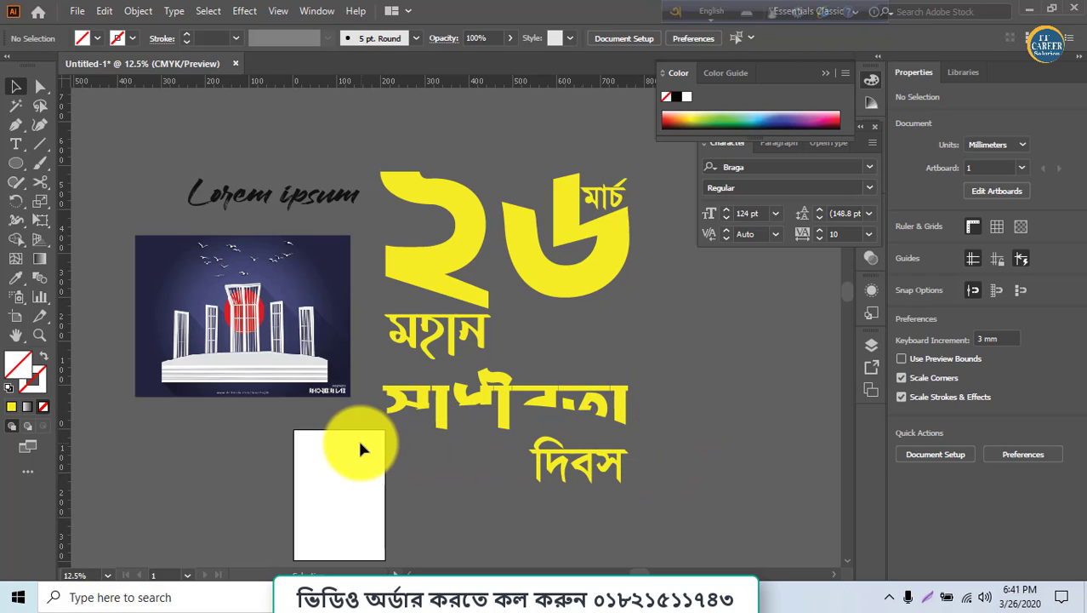
# Fill the split-off lower piece of the first letter of স্বাধীনতা with a bright yellow, then deselect it.
pyautogui.click(422, 409)
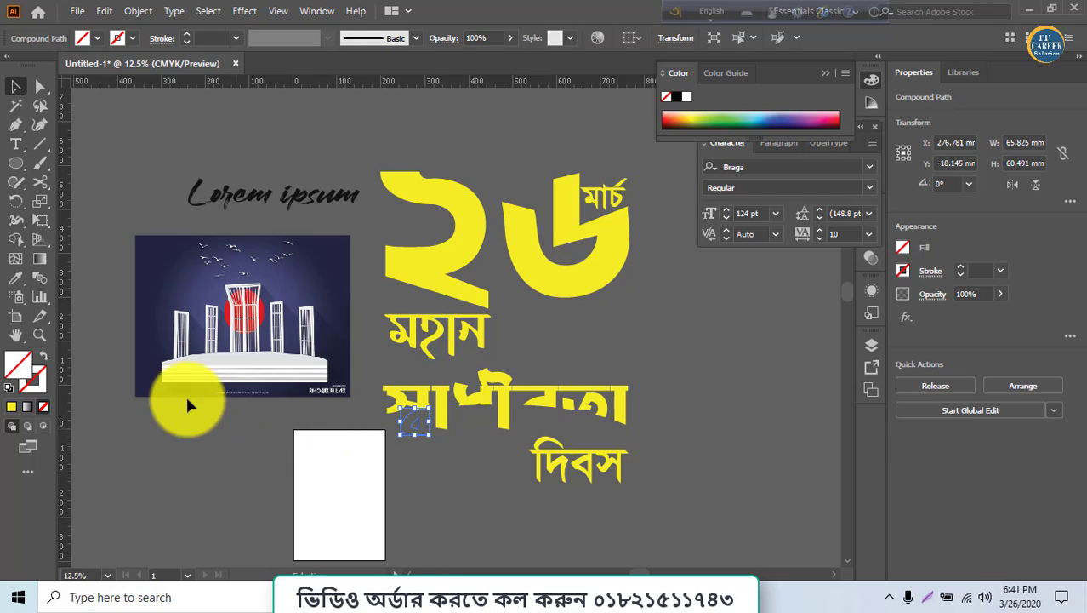
pyautogui.doubleClick(18, 365)
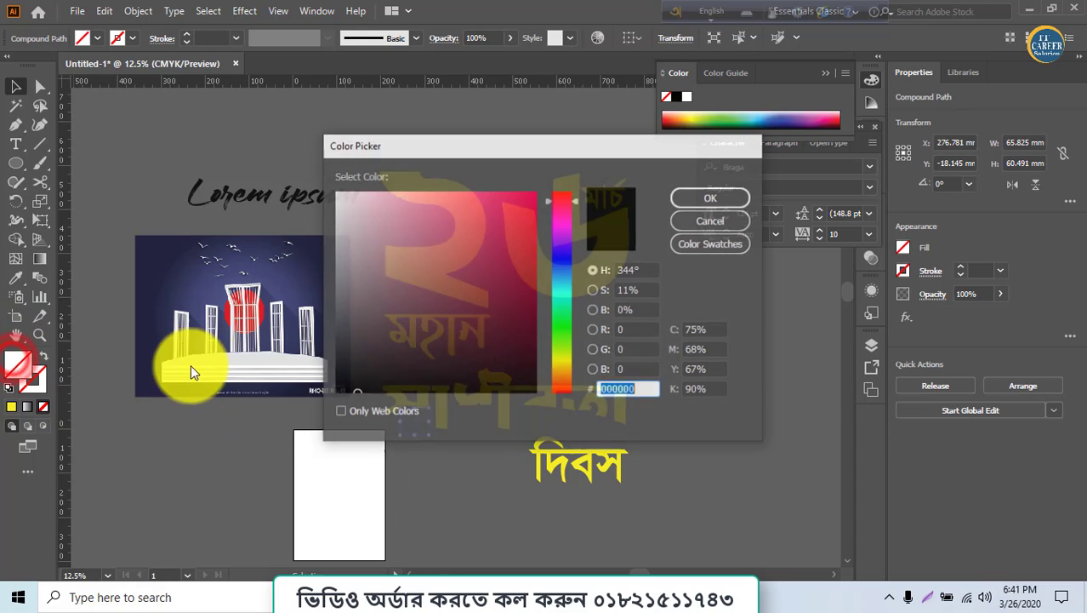
pyautogui.click(561, 352)
pyautogui.moveTo(562, 352); pyautogui.dragTo(562, 362)
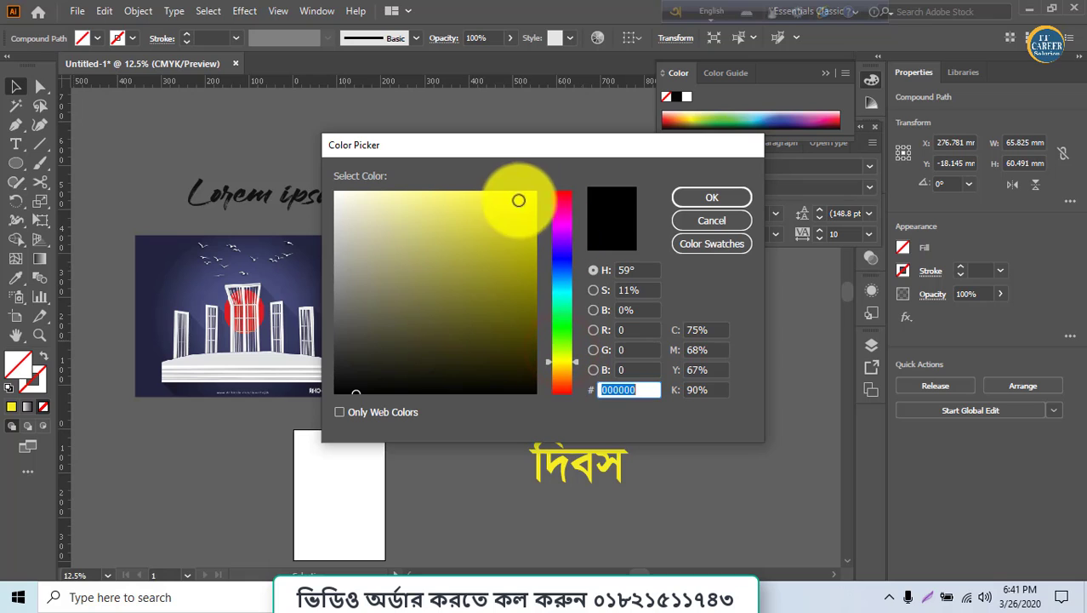
pyautogui.click(473, 196)
pyautogui.click(700, 203)
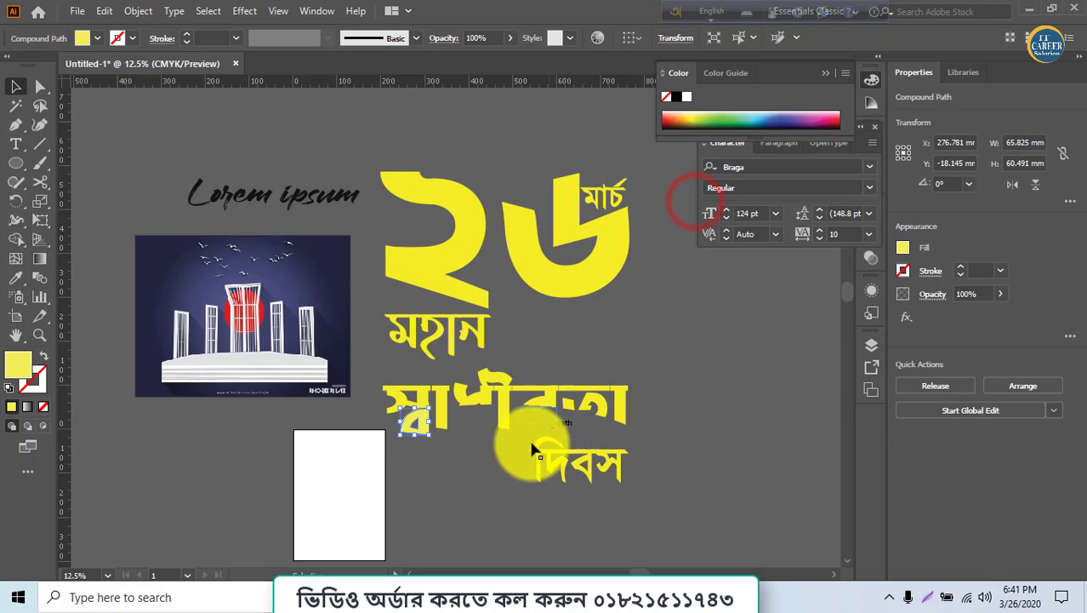
pyautogui.click(470, 474)
# Change the fill of the first letter's lower piece to a dark olive yellow, about #8C8509.
pyautogui.click(414, 430)
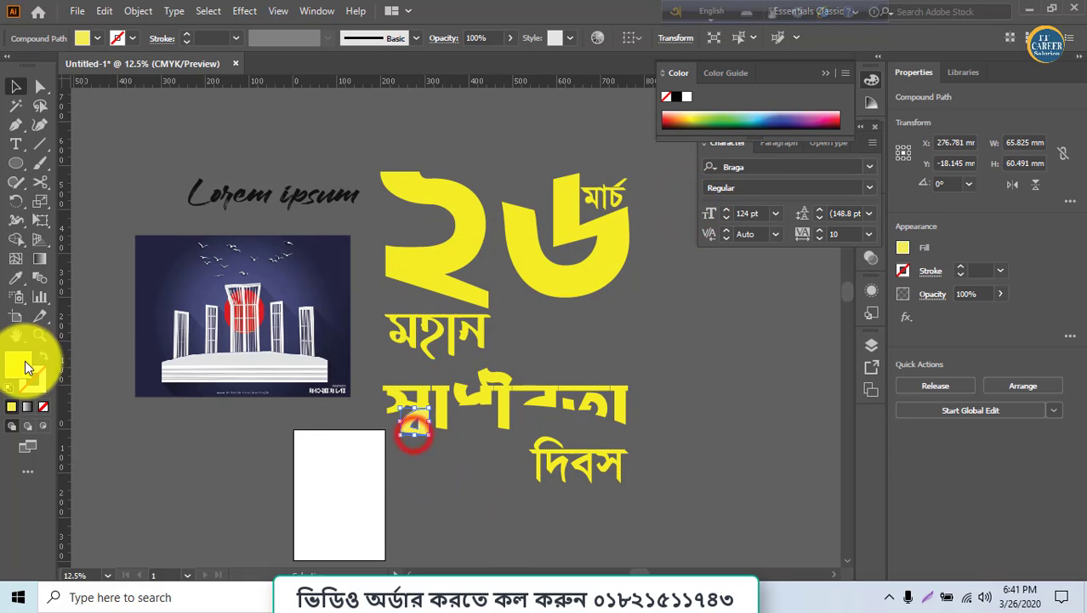
pyautogui.doubleClick(14, 368)
pyautogui.moveTo(515, 253); pyautogui.dragTo(524, 285)
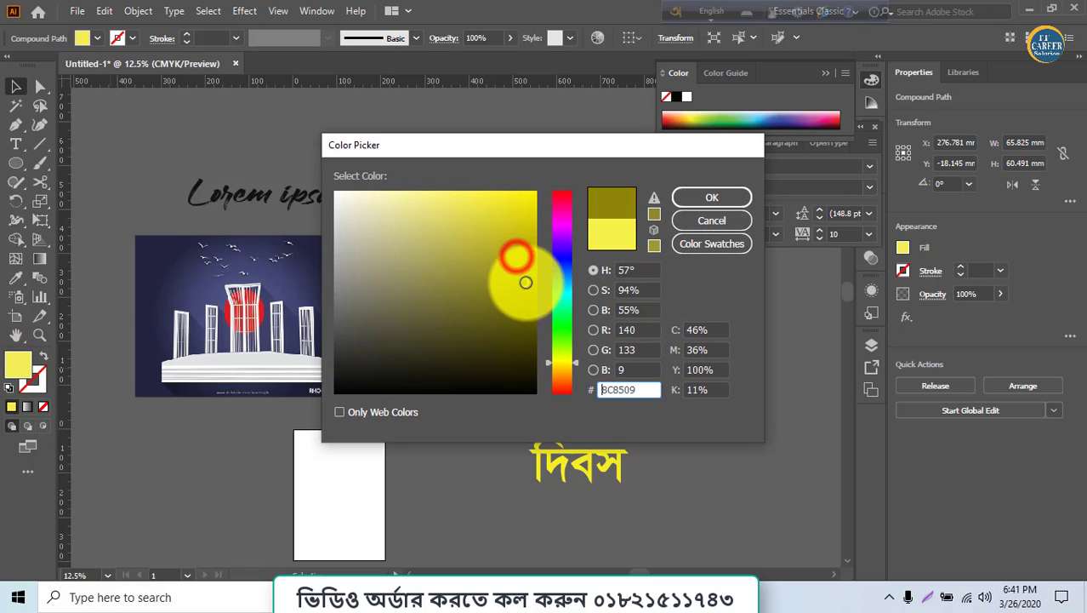
pyautogui.click(711, 211)
pyautogui.click(455, 483)
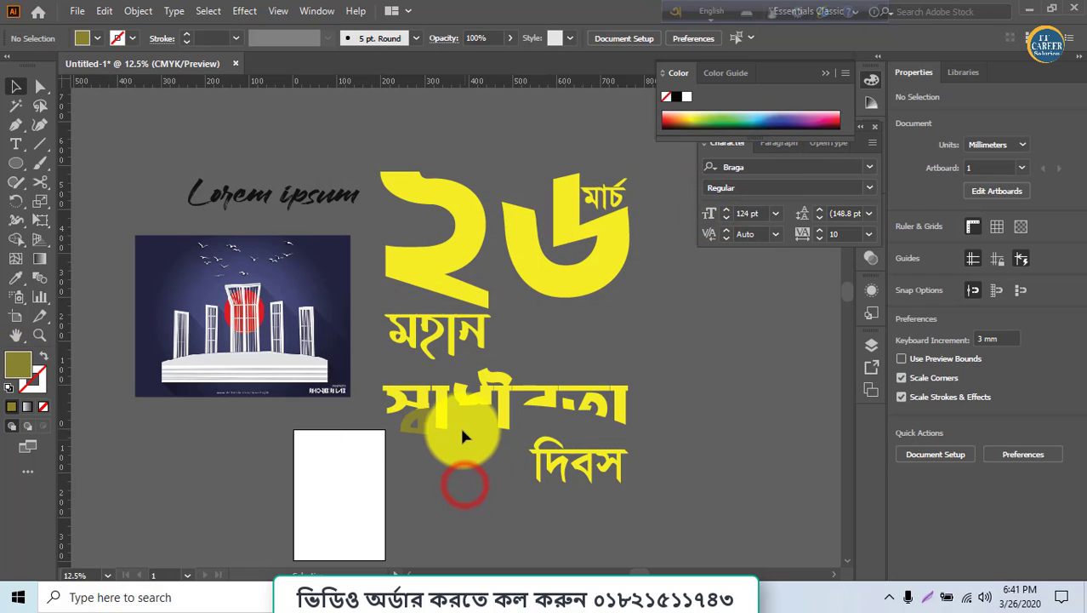
# Select all the split-off lower pieces of স্বাধীনতা and sample the lettering's yellow onto them with the Eyedropper.
pyautogui.click(464, 417)
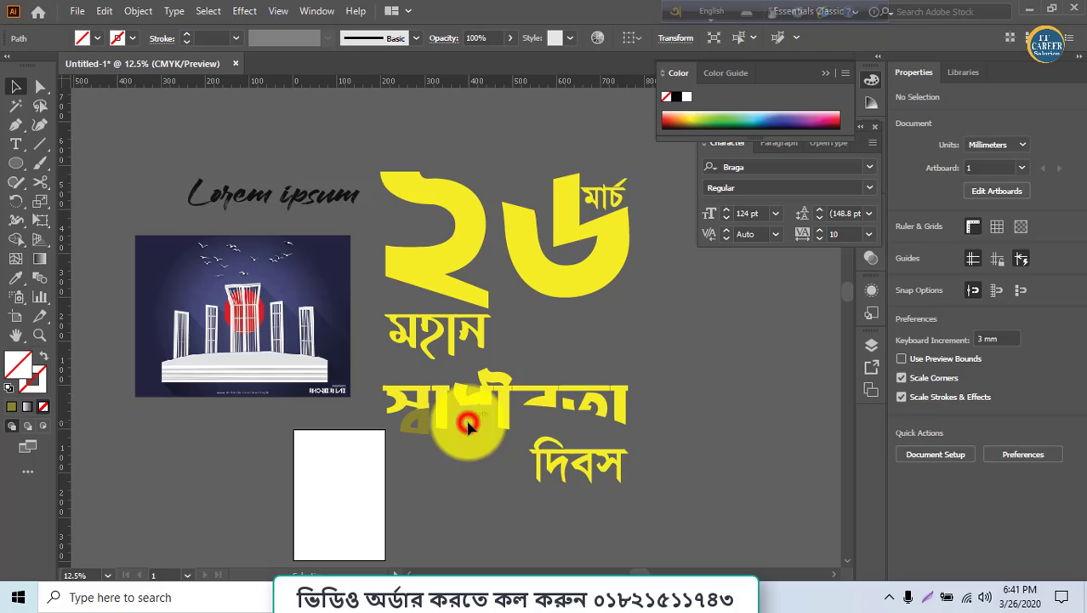
pyautogui.keyDown('shift'); pyautogui.click(537, 418); pyautogui.keyUp('shift')
pyautogui.keyDown('shift'); pyautogui.click(589, 417); pyautogui.keyUp('shift')
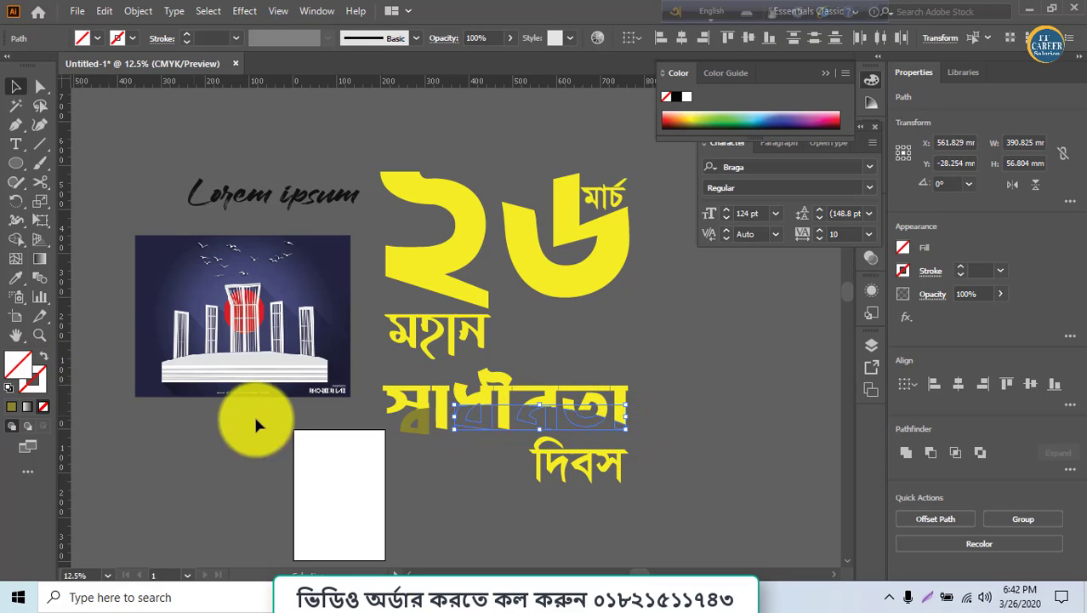
pyautogui.keyDown('shift'); pyautogui.click(408, 426); pyautogui.keyUp('shift')
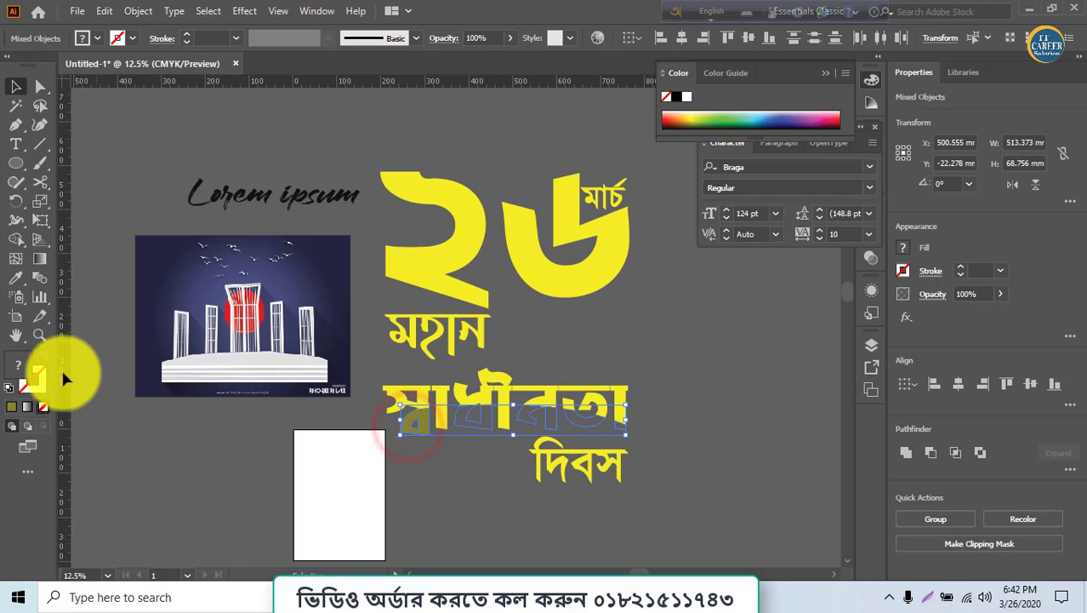
pyautogui.click(16, 277)
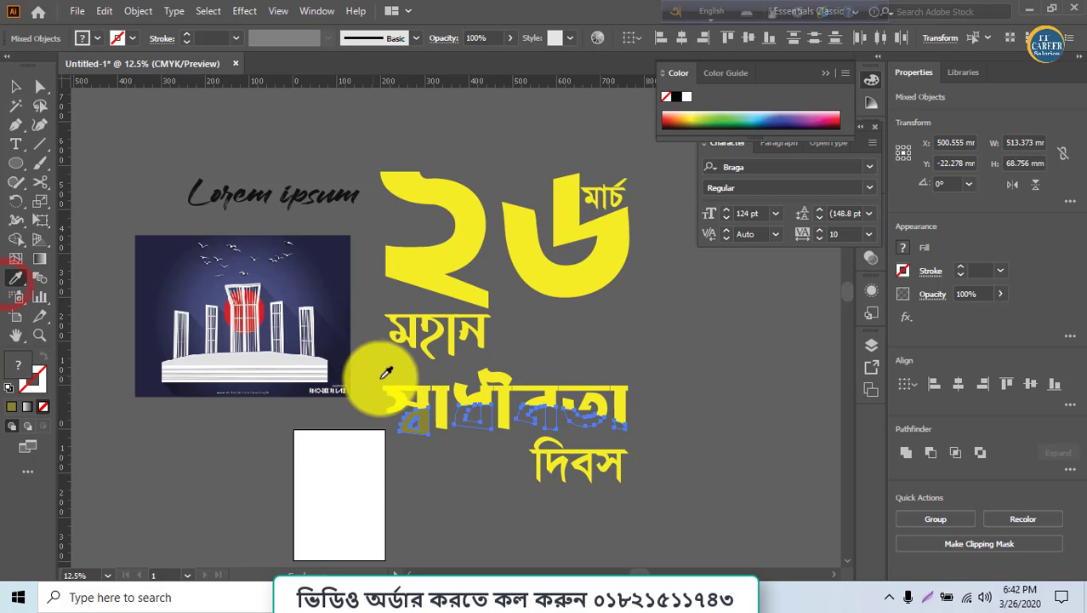
pyautogui.click(400, 387)
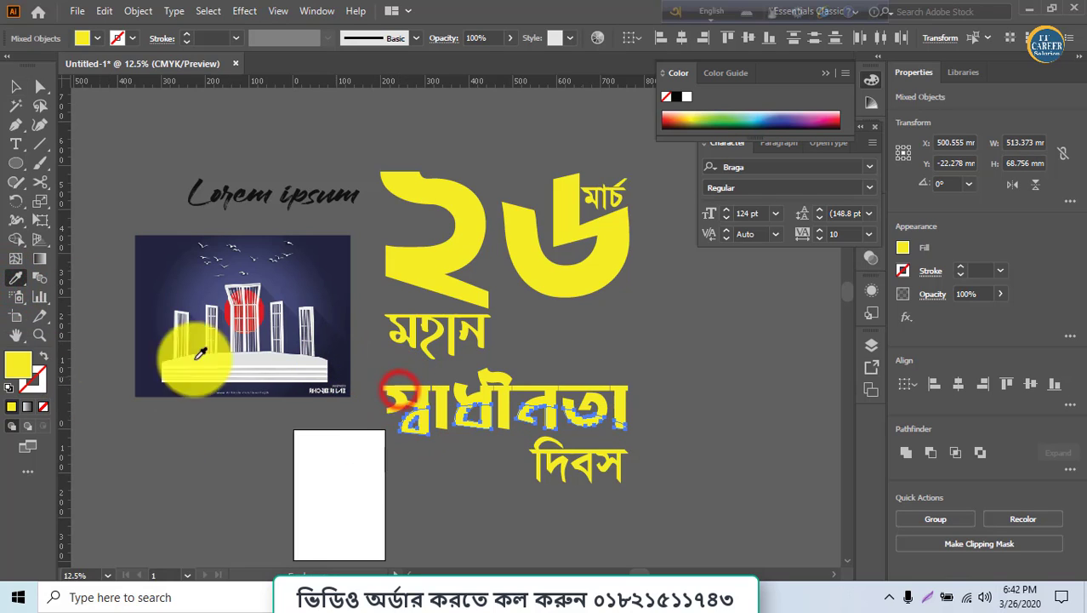
# Darken the fill of the selected lower pieces to a slightly deeper mustard yellow and deselect them.
pyautogui.doubleClick(18, 364)
pyautogui.moveTo(519, 214); pyautogui.dragTo(530, 222)
pyautogui.click(689, 197)
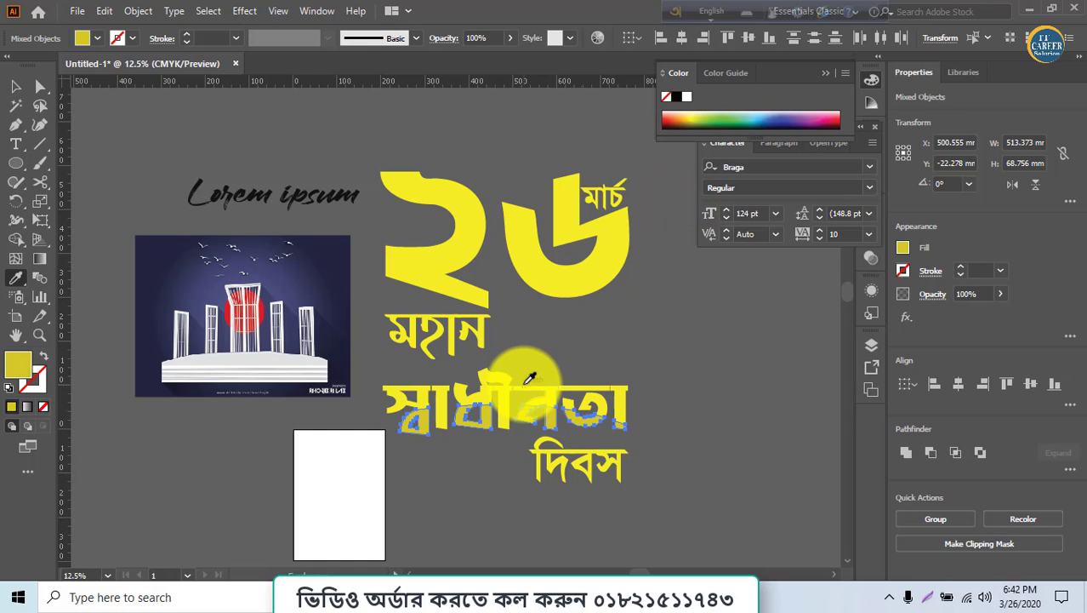
pyautogui.press('v')
pyautogui.click(767, 451)
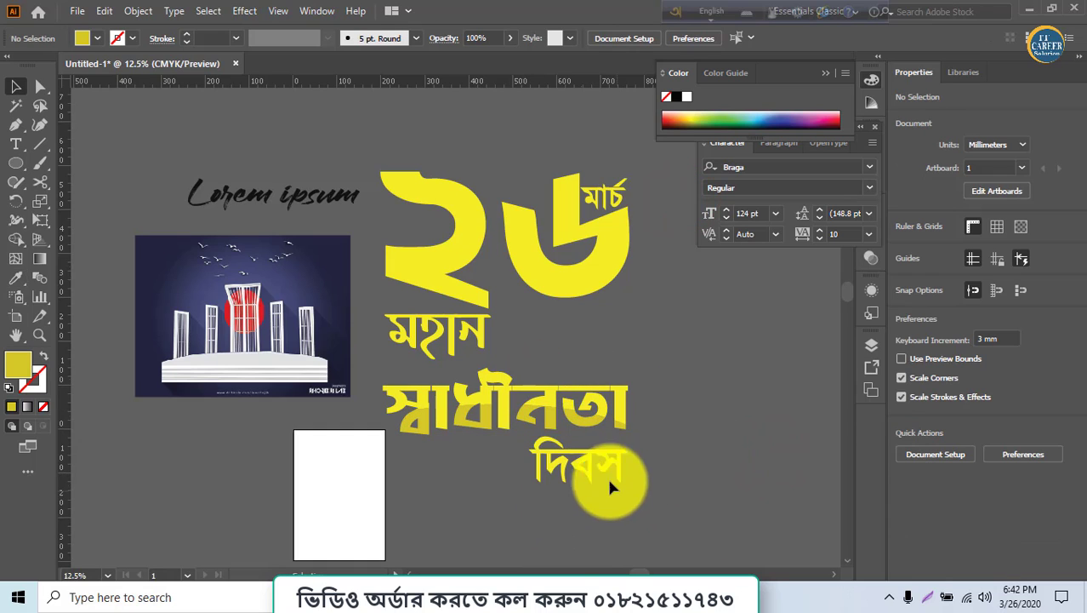
# Draw an arched Pen path about 762 mm wide across the large ২৬ numerals and remove its fill.
pyautogui.click(15, 124)
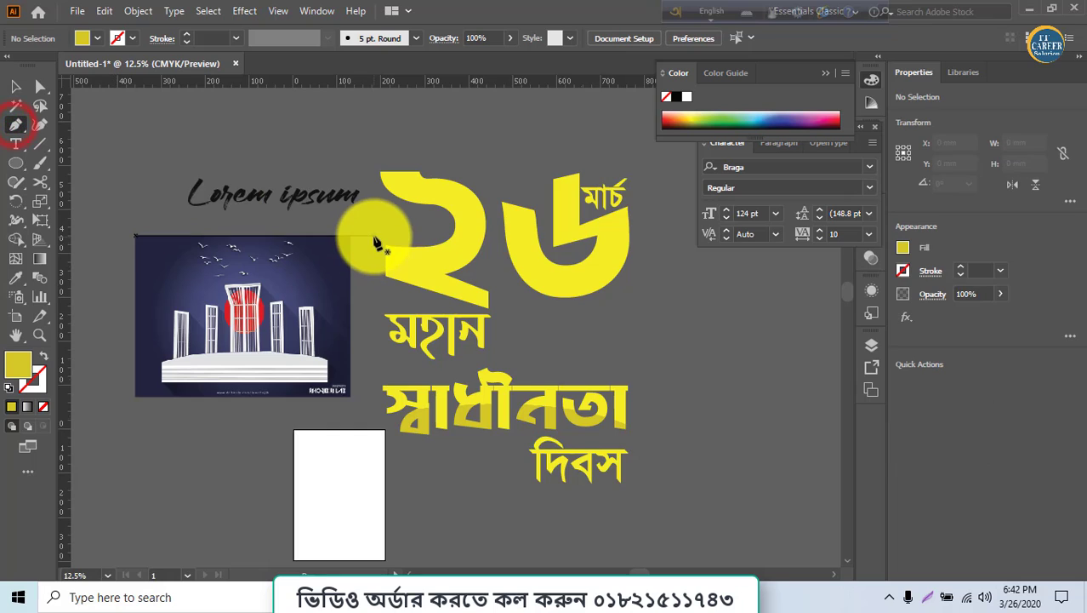
pyautogui.click(369, 236)
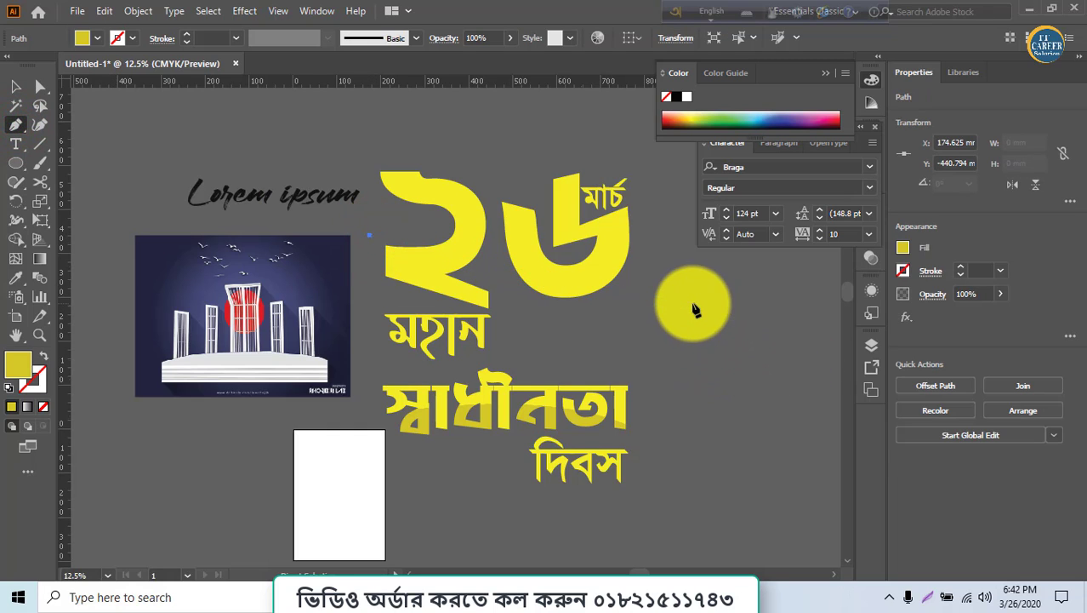
pyautogui.click(693, 303)
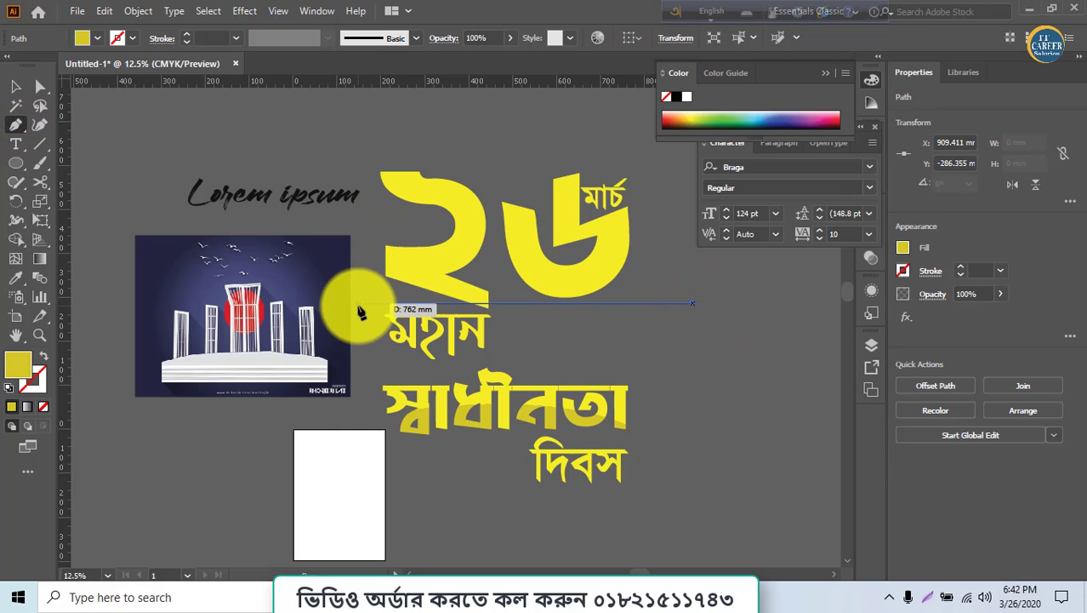
pyautogui.moveTo(358, 303); pyautogui.dragTo(215, 477)
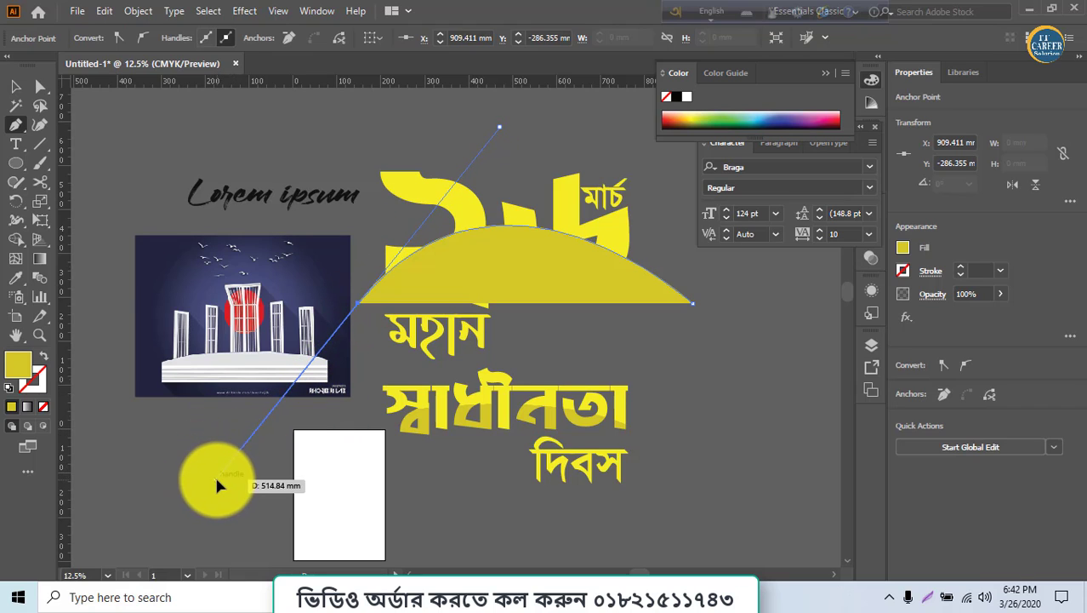
pyautogui.click(44, 406)
# Select the arch together with the lettering group and split off the ২৬ numerals' lower parts with the Shape Builder tool.
pyautogui.click(16, 86)
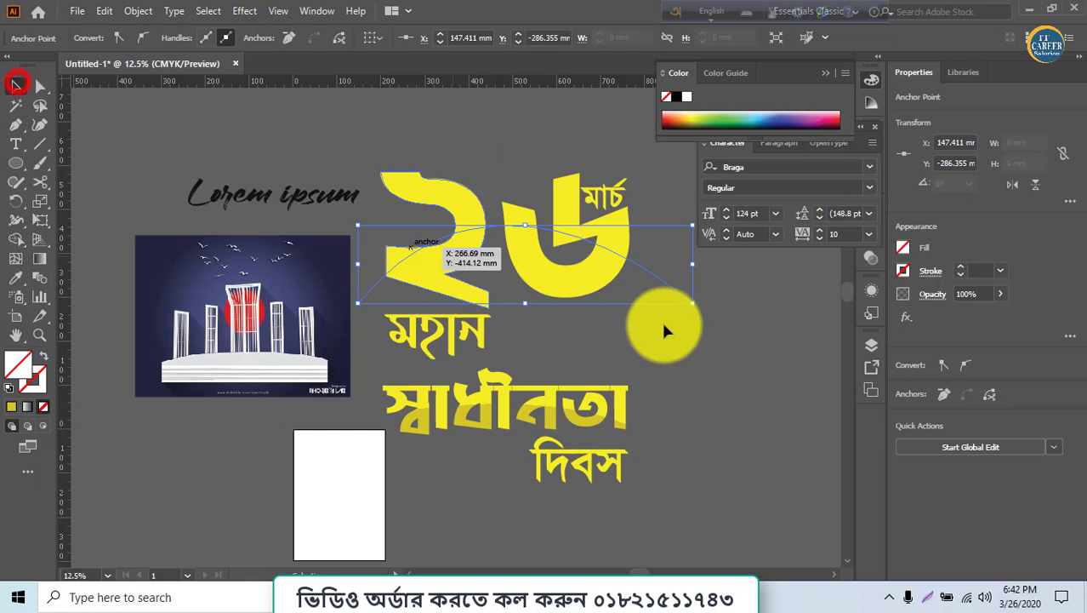
pyautogui.keyDown('shift'); pyautogui.click(405, 219); pyautogui.keyUp('shift')
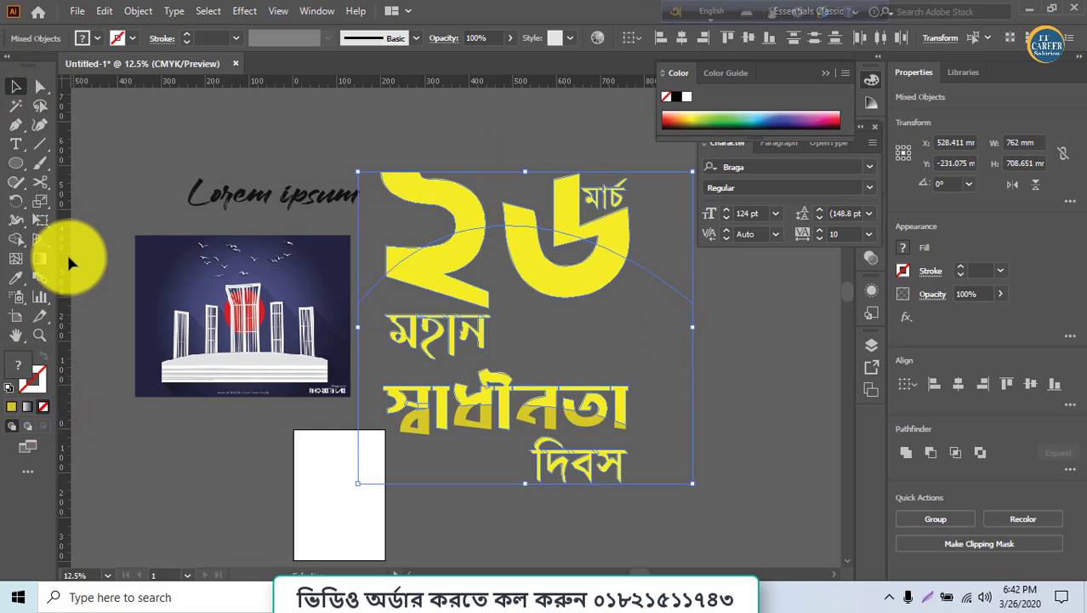
pyautogui.click(16, 238)
pyautogui.click(427, 272)
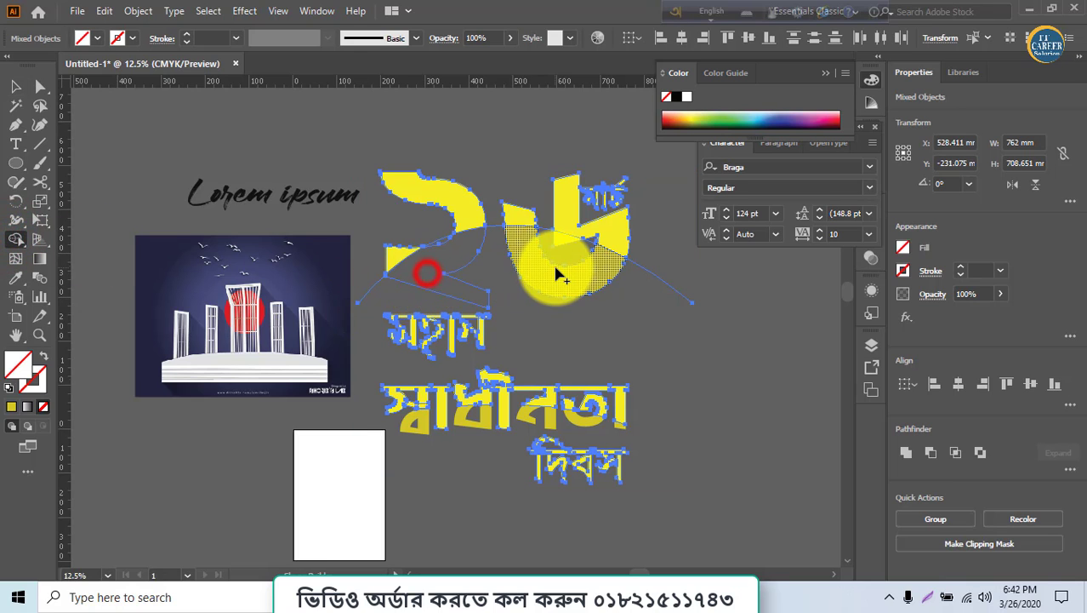
pyautogui.click(556, 268)
# Delete the leftover arch segments on both sides of the ২৬ numerals.
pyautogui.click(15, 86)
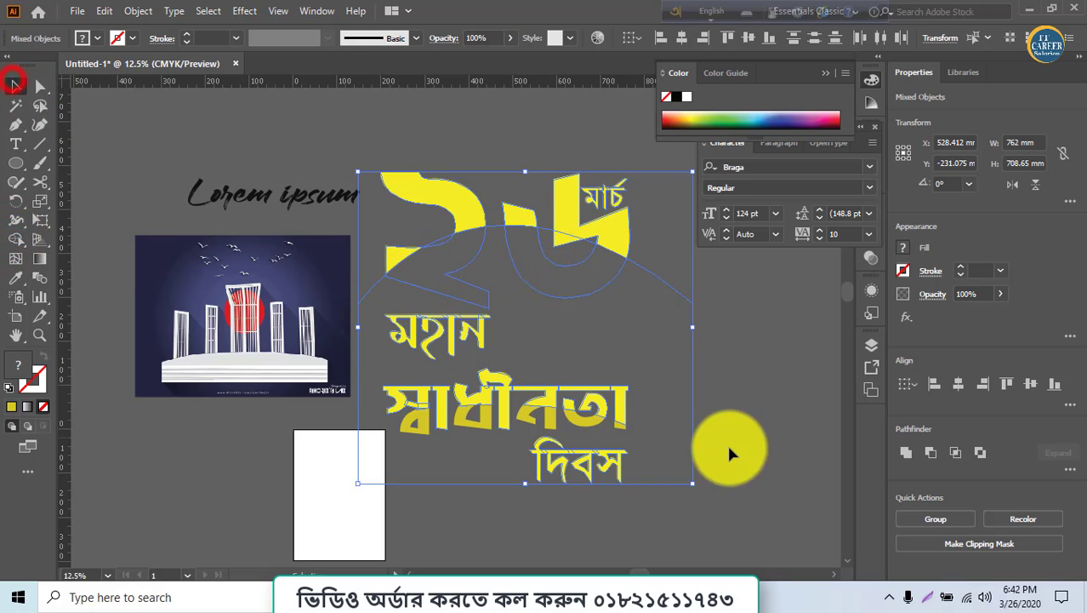
pyautogui.click(800, 445)
pyautogui.moveTo(721, 277); pyautogui.dragTo(659, 315)
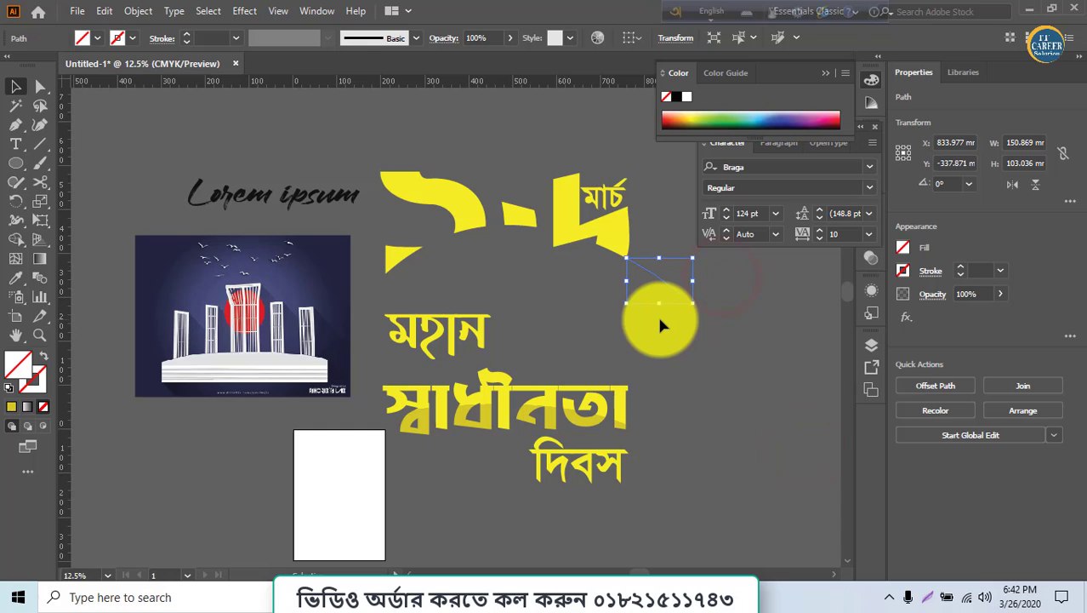
pyautogui.press('Delete')
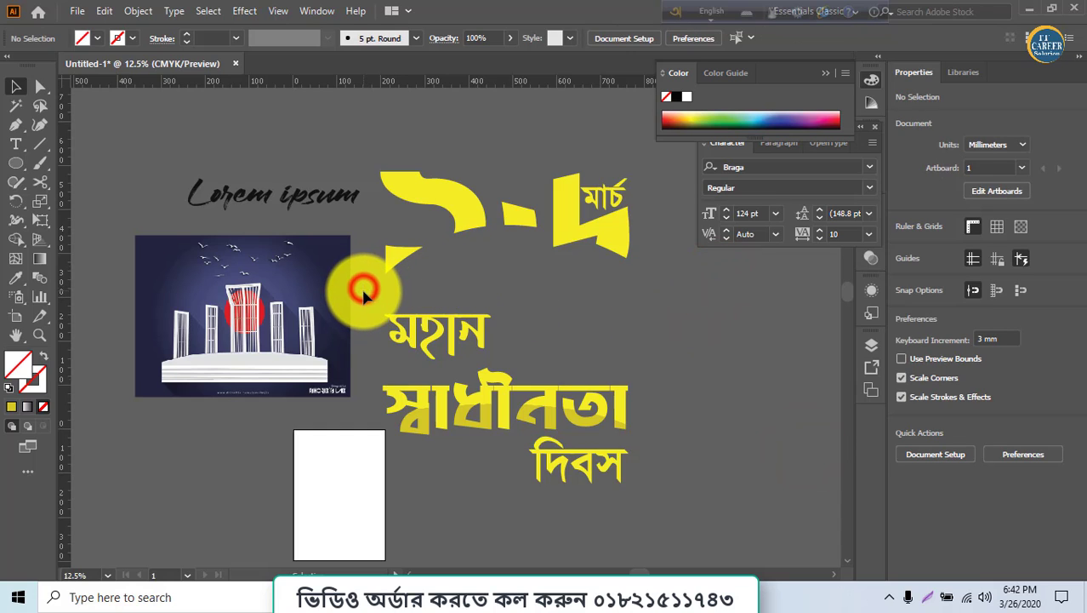
pyautogui.click(365, 293)
pyautogui.press('Delete')
# Ungroup the lettering group so the ২৬ numerals separate from the text lines, and deselect everything.
pyautogui.click(407, 284)
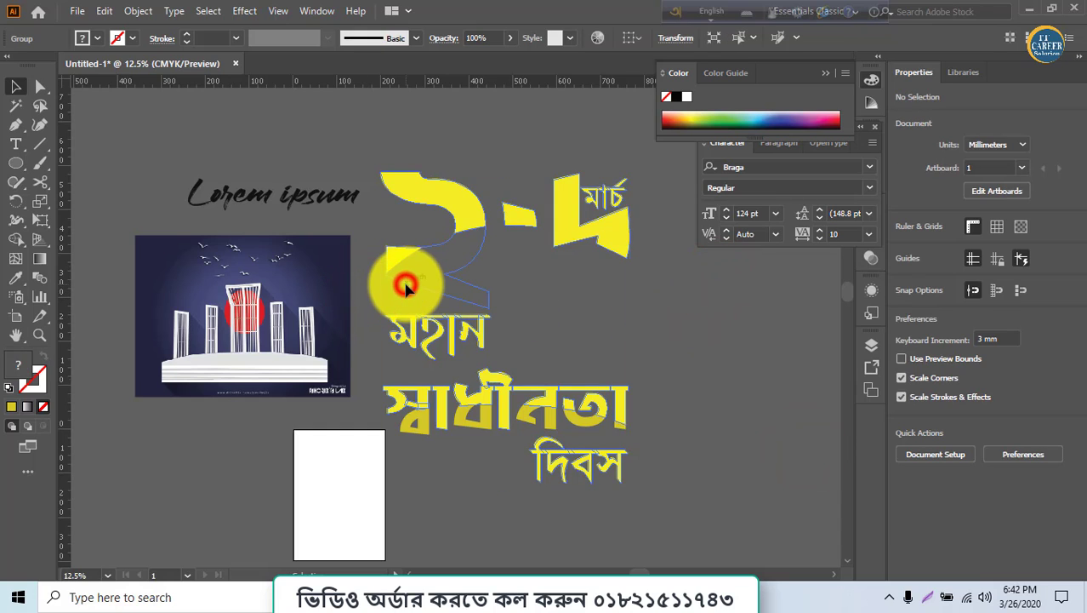
pyautogui.rightClick(576, 280)
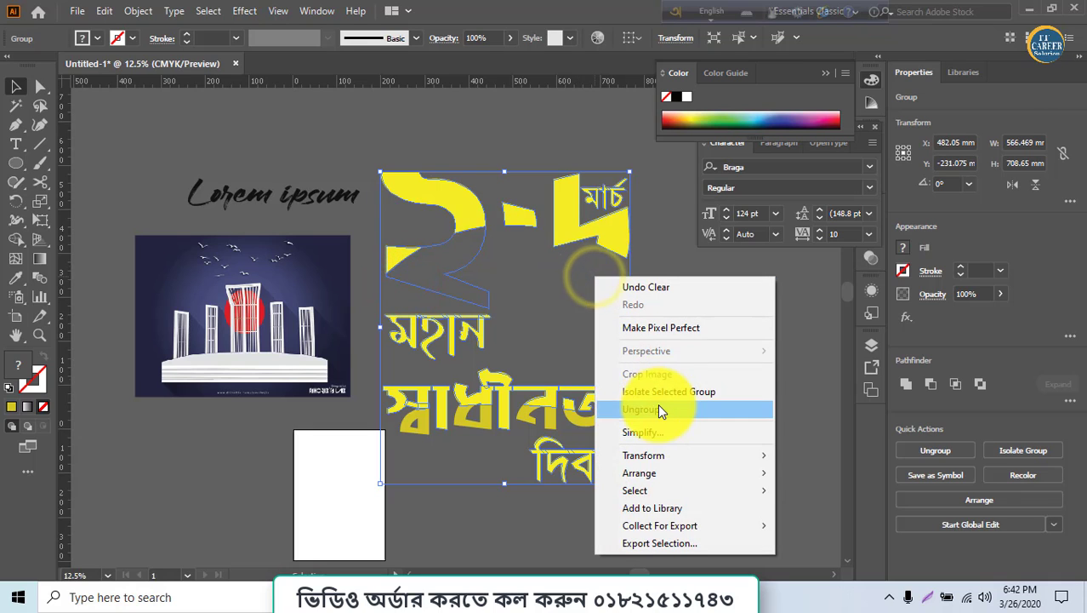
pyautogui.click(658, 406)
pyautogui.click(760, 345)
# Select all pieces of the ২৬ numerals and fill them with the dark navy sampled from the edge of the monument picture.
pyautogui.click(587, 286)
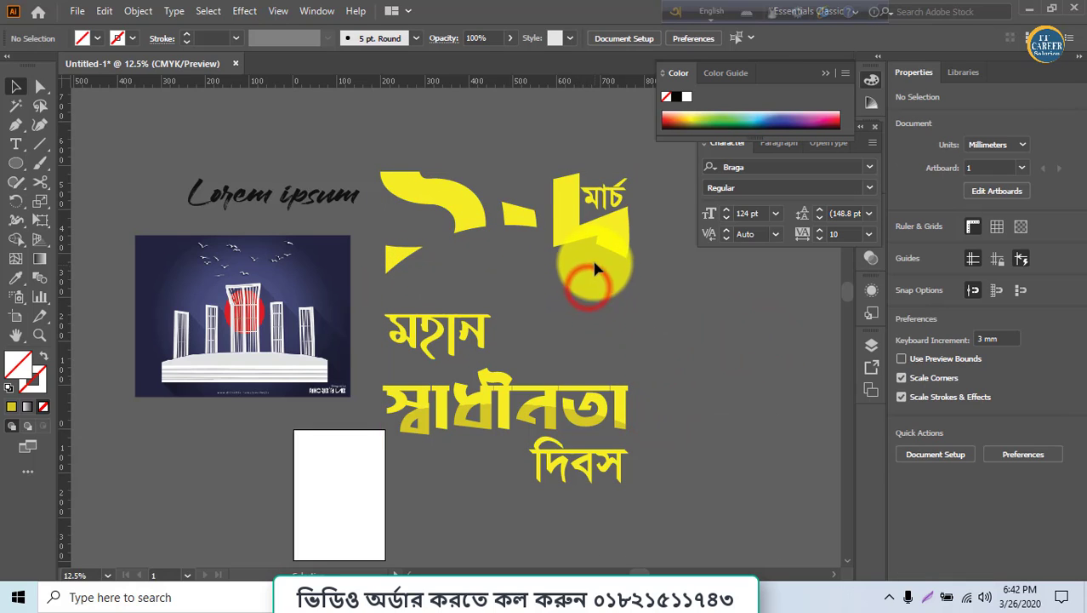
pyautogui.click(614, 277)
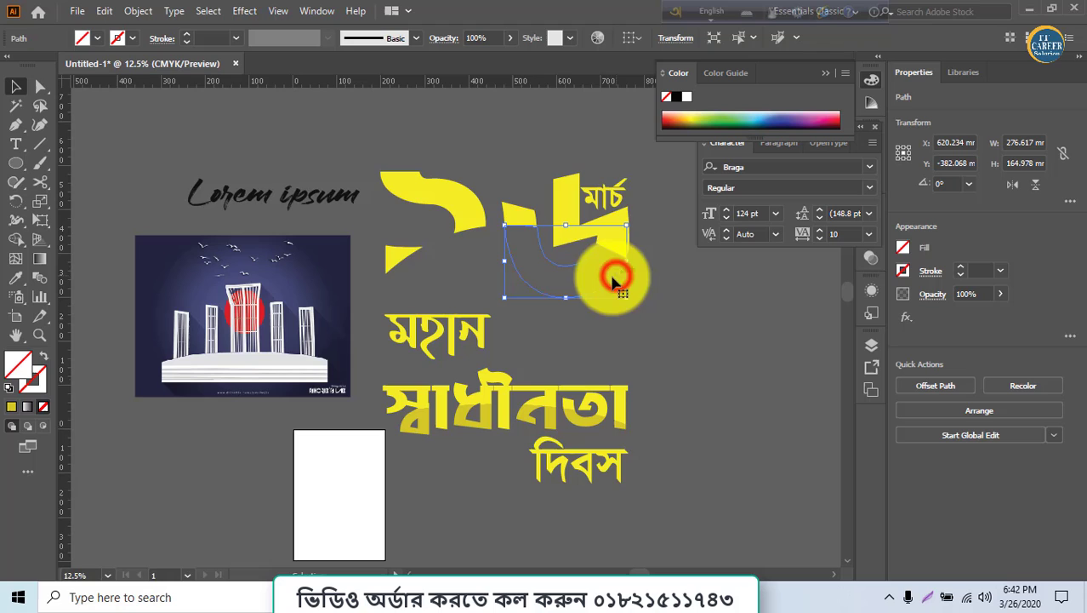
pyautogui.keyDown('shift'); pyautogui.click(457, 286); pyautogui.keyUp('shift')
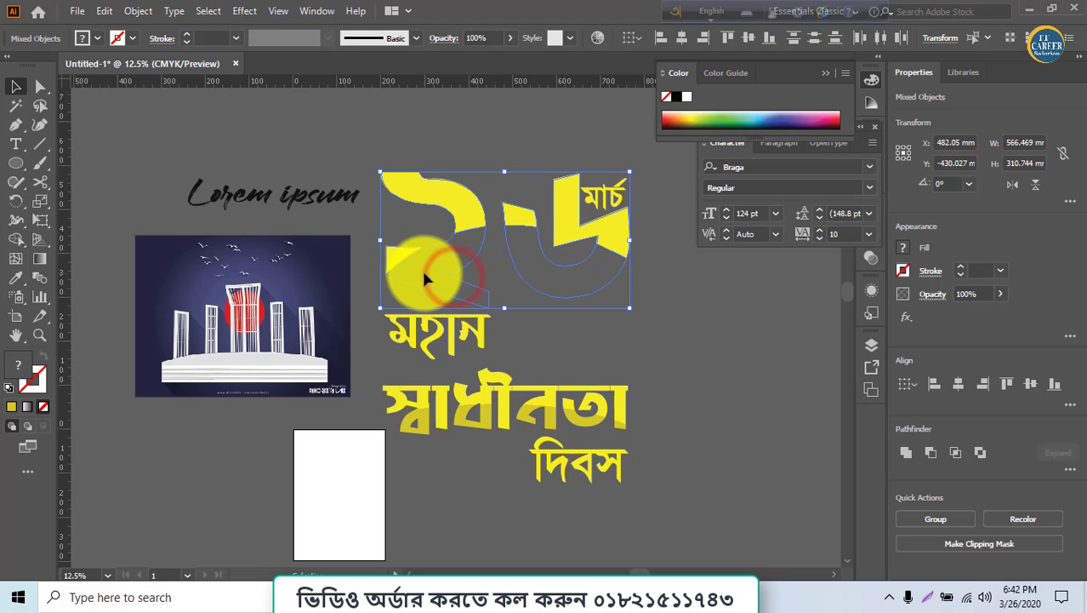
pyautogui.rightClick(435, 257)
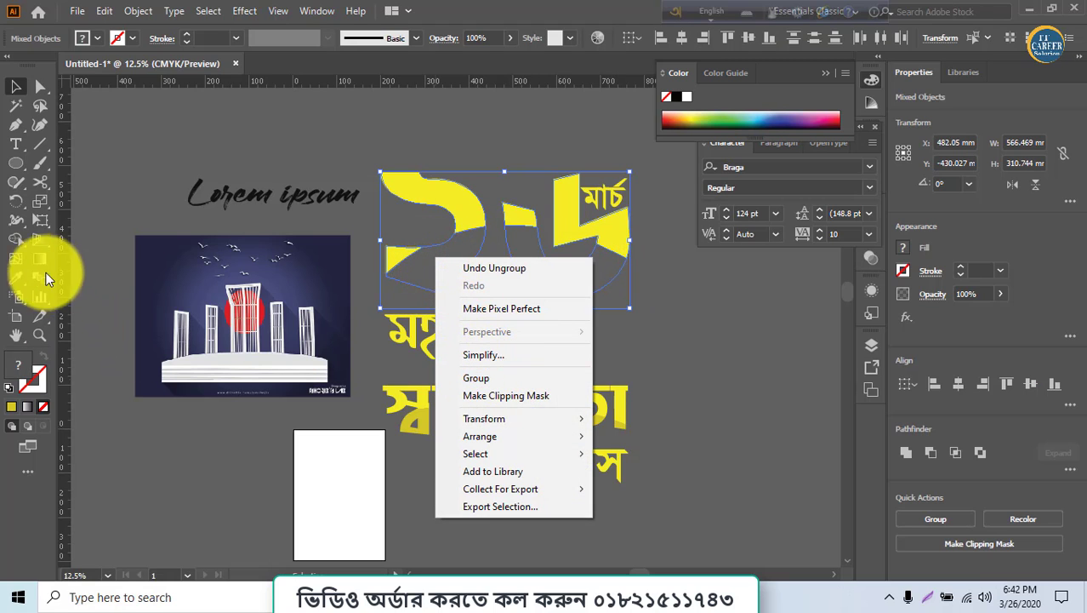
pyautogui.click(16, 277)
pyautogui.click(298, 272)
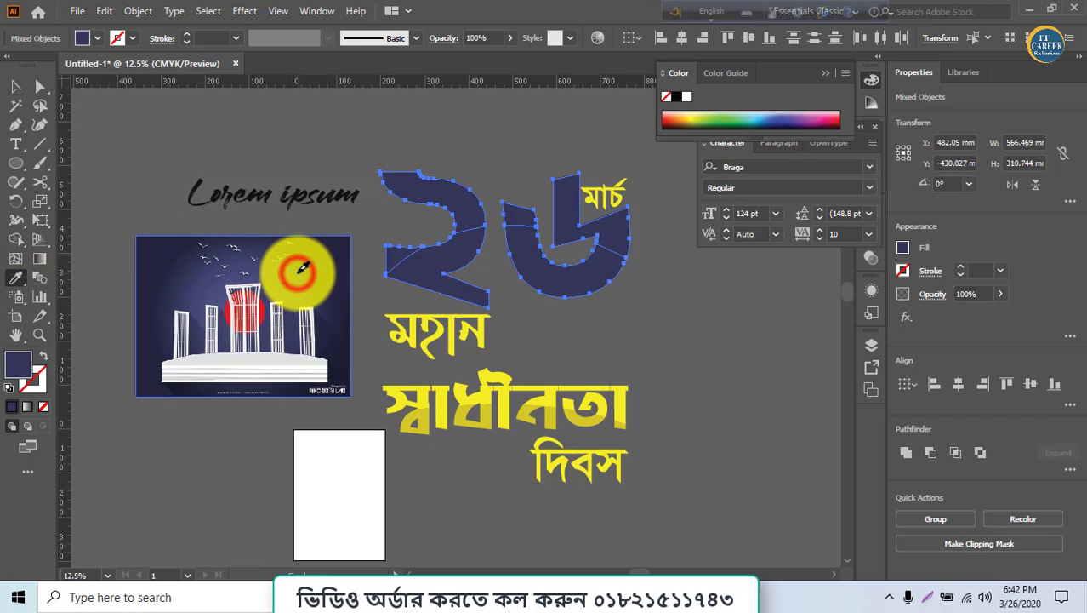
pyautogui.click(620, 326)
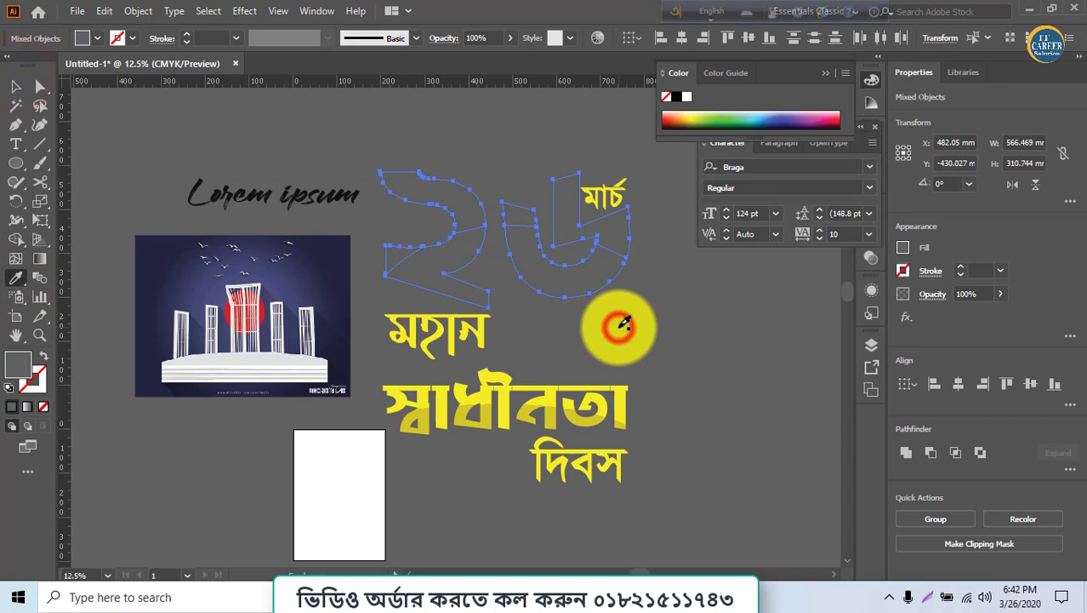
pyautogui.click(334, 266)
pyautogui.click(19, 88)
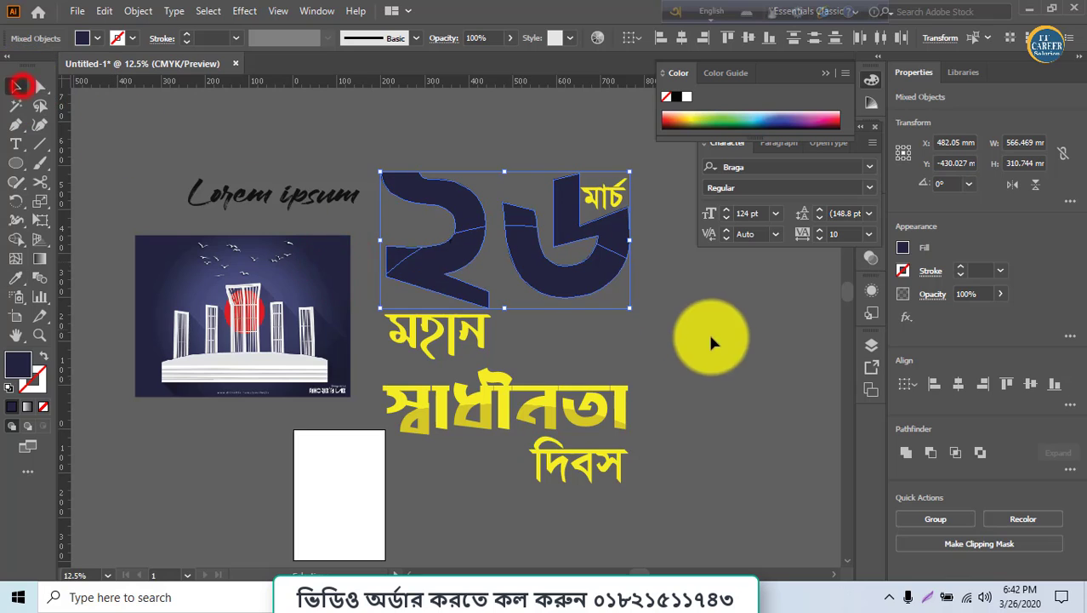
pyautogui.click(708, 334)
# Ungroup the ২৬ numerals into separate upper and lower pieces and deselect them.
pyautogui.click(587, 274)
pyautogui.click(456, 292)
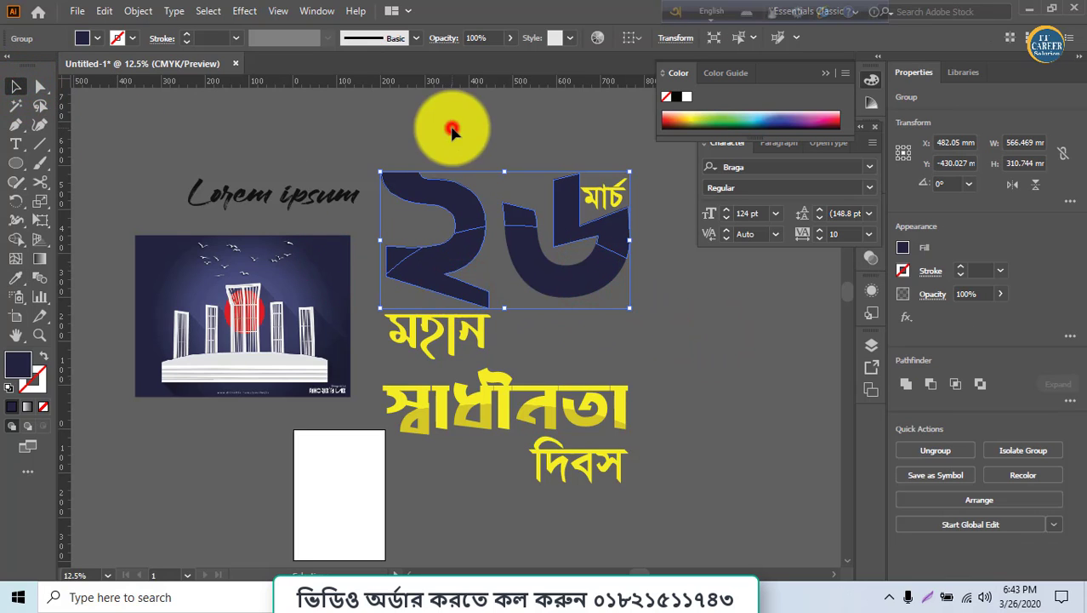
pyautogui.rightClick(435, 262)
pyautogui.click(504, 397)
pyautogui.click(803, 333)
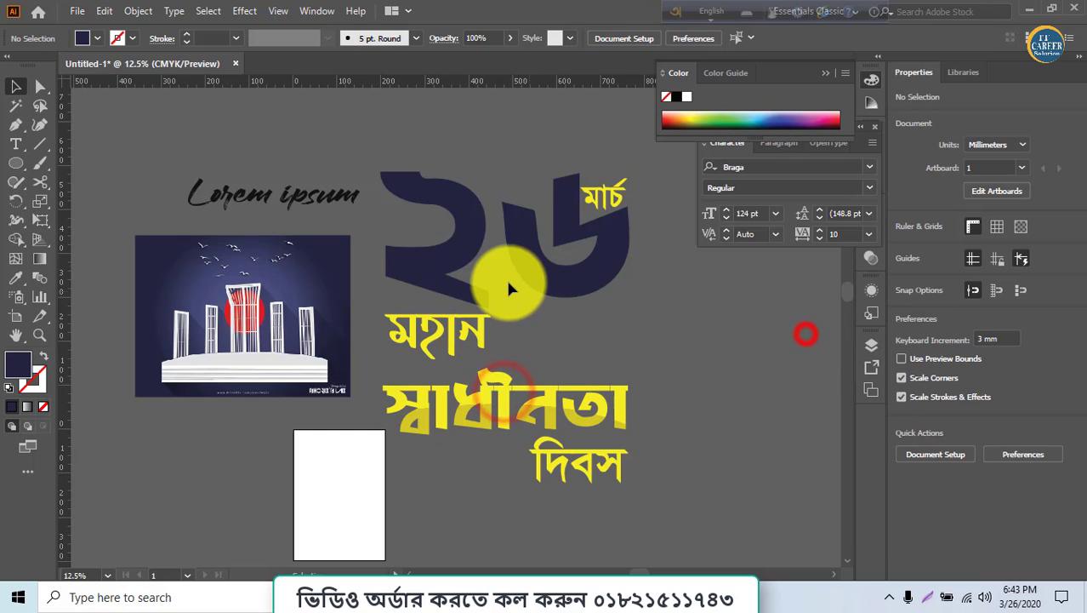
# Try a slightly lighter navy sampled beside the monument's outer tower on the lower pieces of both ২৬ numerals.
pyautogui.click(445, 275)
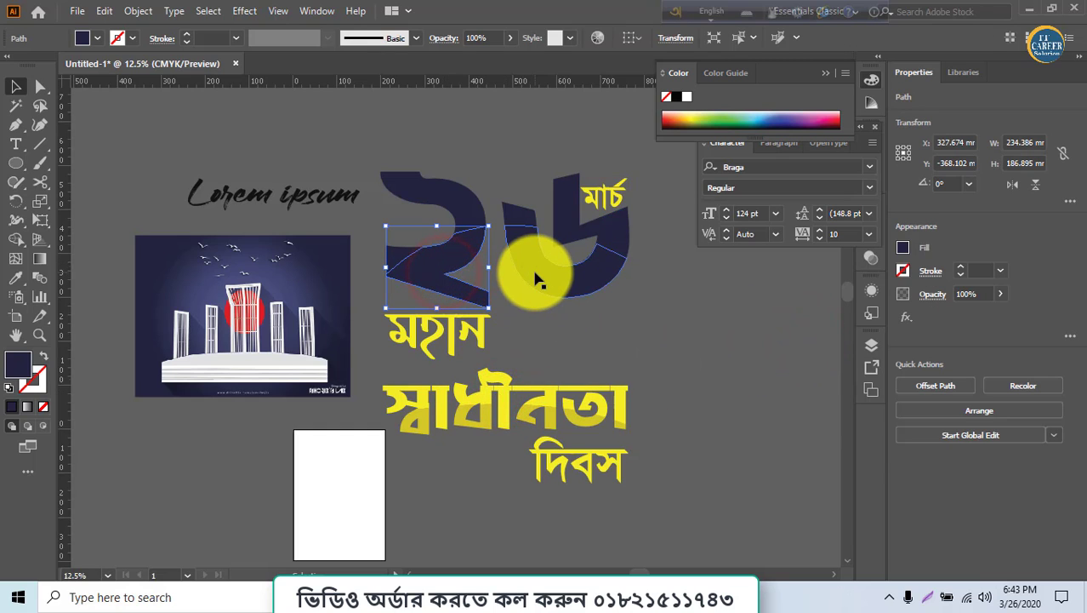
pyautogui.keyDown('shift'); pyautogui.click(571, 281); pyautogui.keyUp('shift')
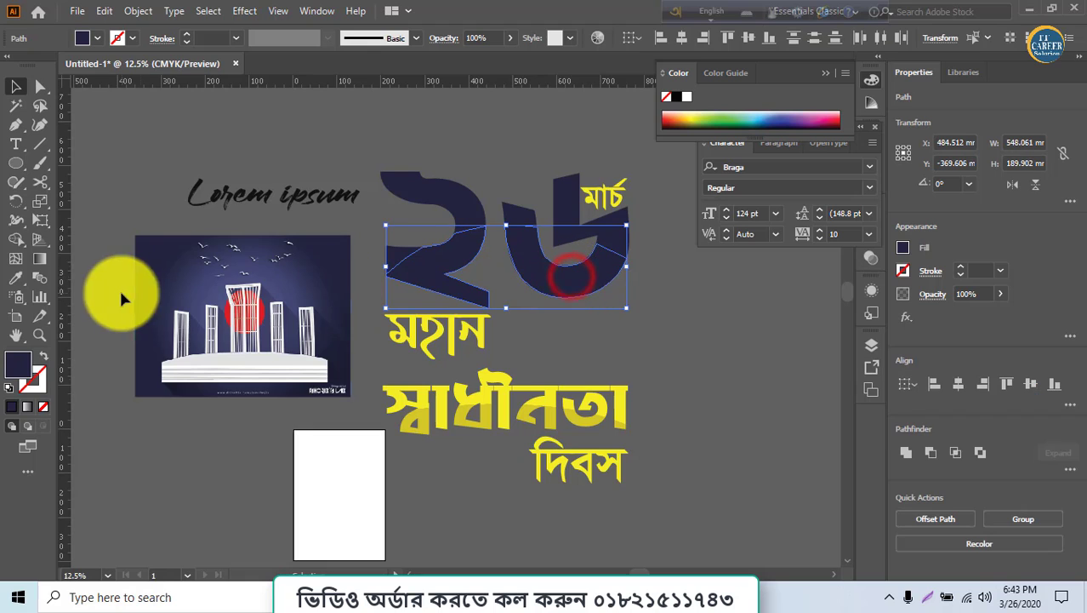
pyautogui.click(16, 278)
pyautogui.click(328, 319)
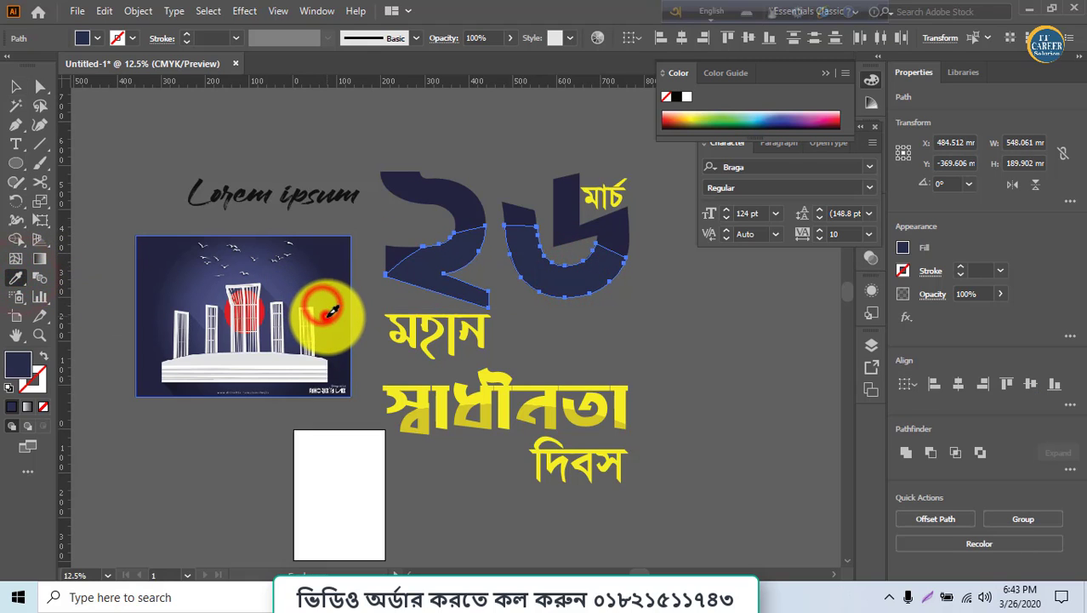
pyautogui.click(329, 334)
pyautogui.click(330, 315)
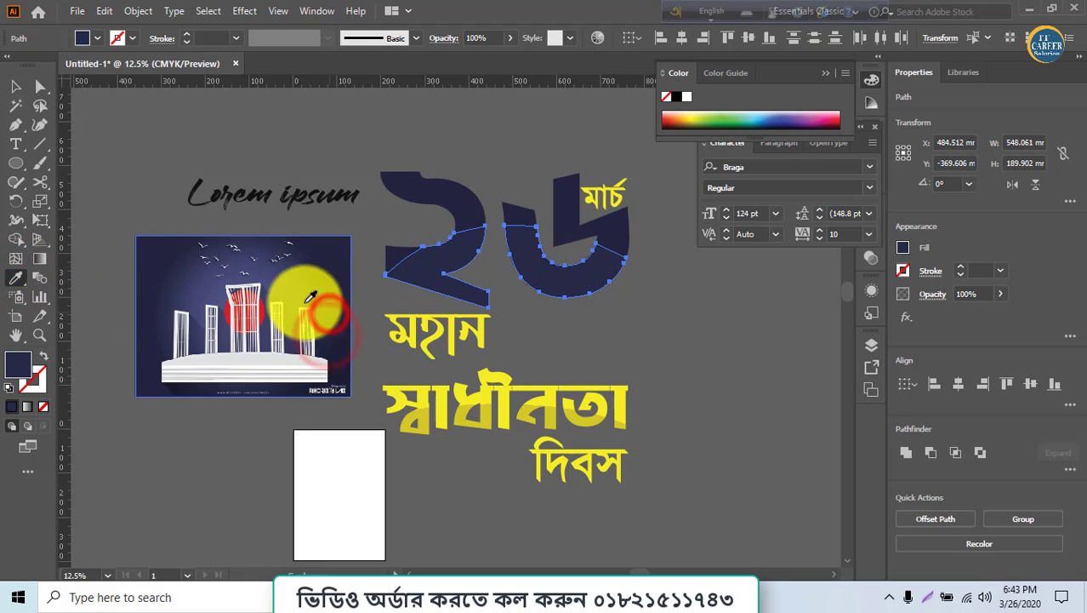
pyautogui.click(16, 86)
pyautogui.click(108, 138)
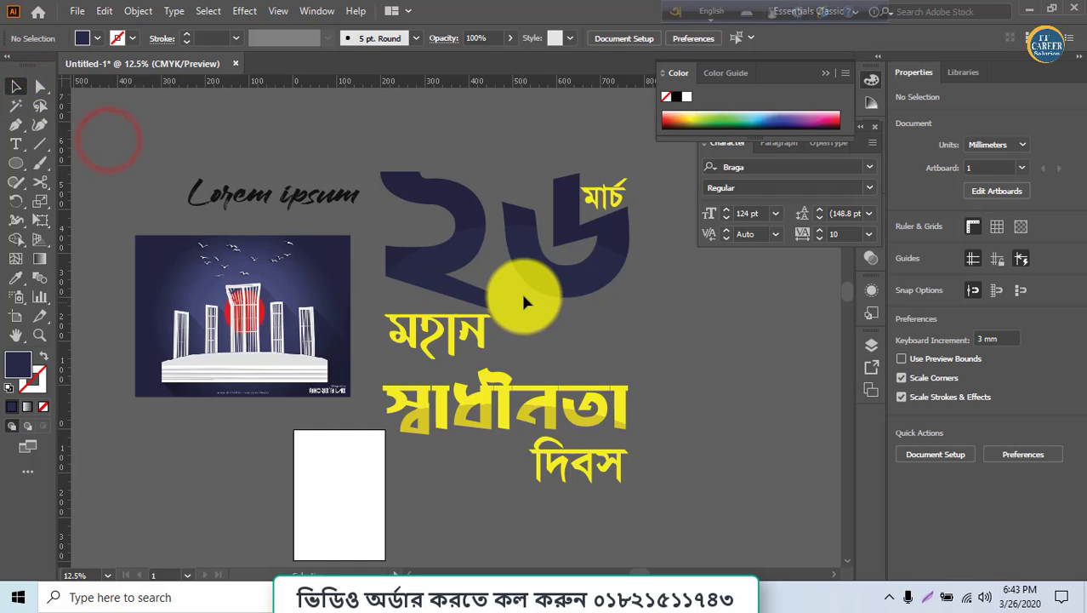
# Fill the lower pieces of both ২৬ numerals with the lighter violet-blue sampled between the monument's towers, leaving nothing selected.
pyautogui.click(547, 294)
pyautogui.click(460, 279)
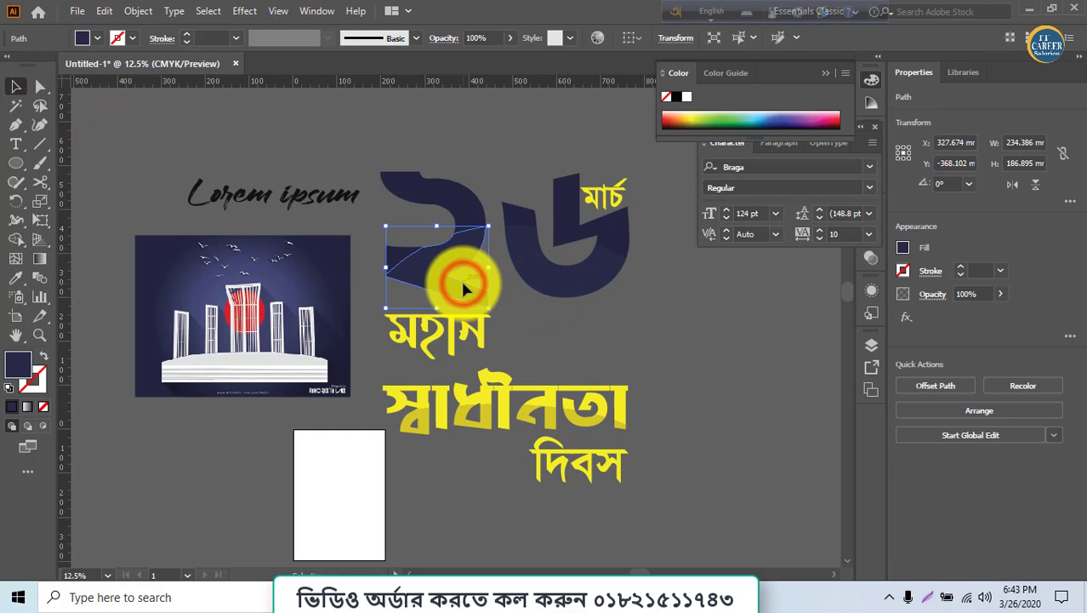
pyautogui.keyDown('shift'); pyautogui.click(553, 289); pyautogui.keyUp('shift')
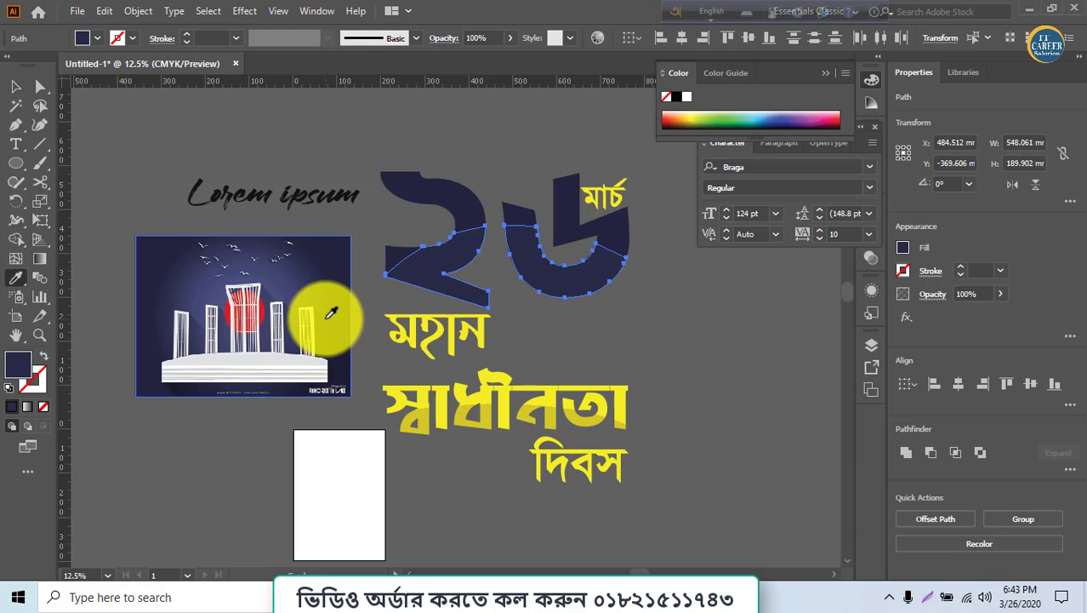
pyautogui.click(295, 302)
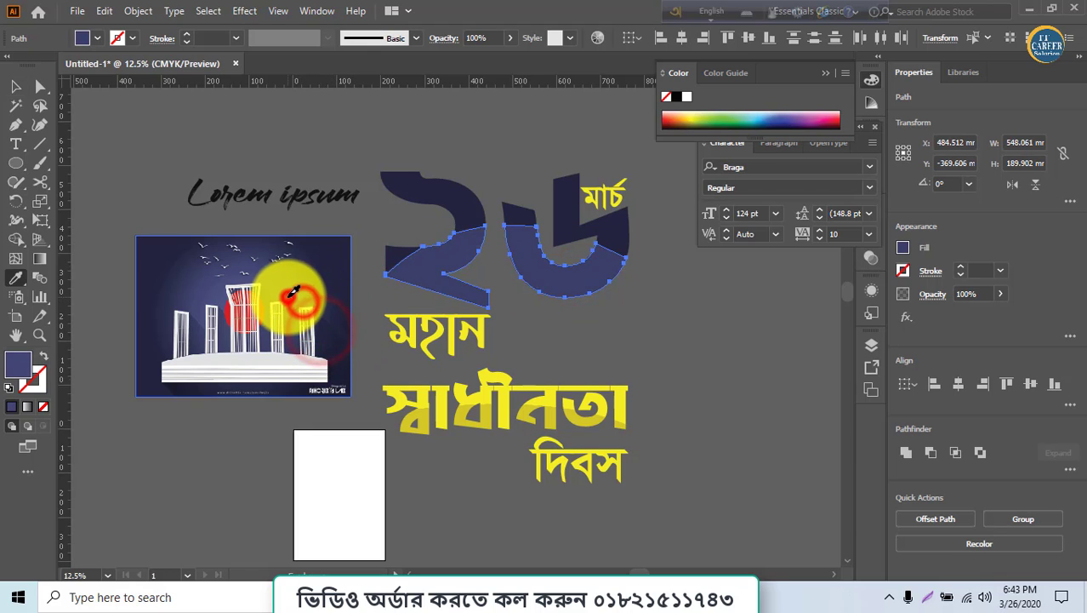
pyautogui.click(14, 88)
pyautogui.click(143, 149)
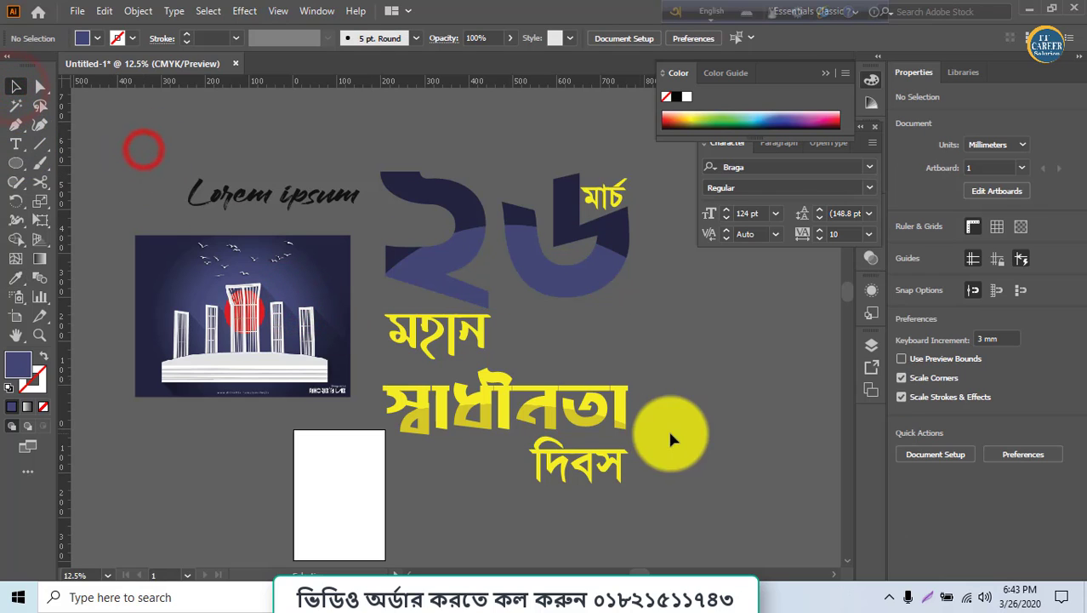